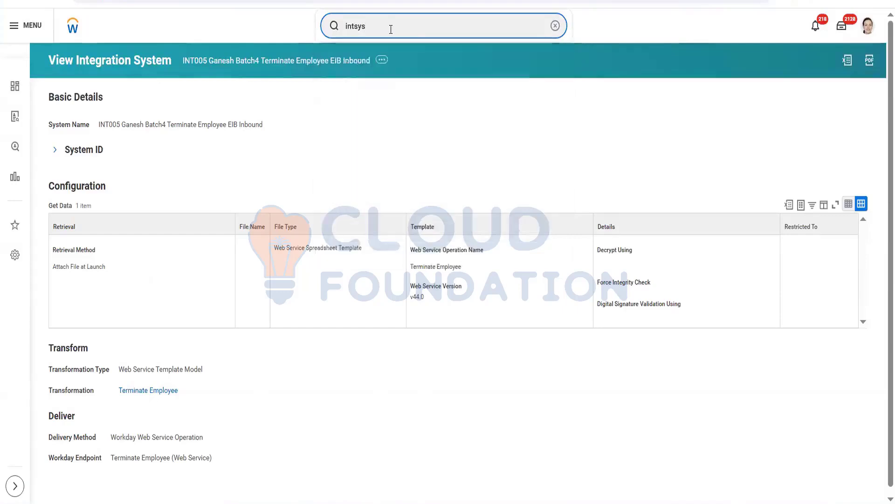
Search for integration systems with "intsys:batch4" and open the INT001 CCW Outbound integration system
type("int")
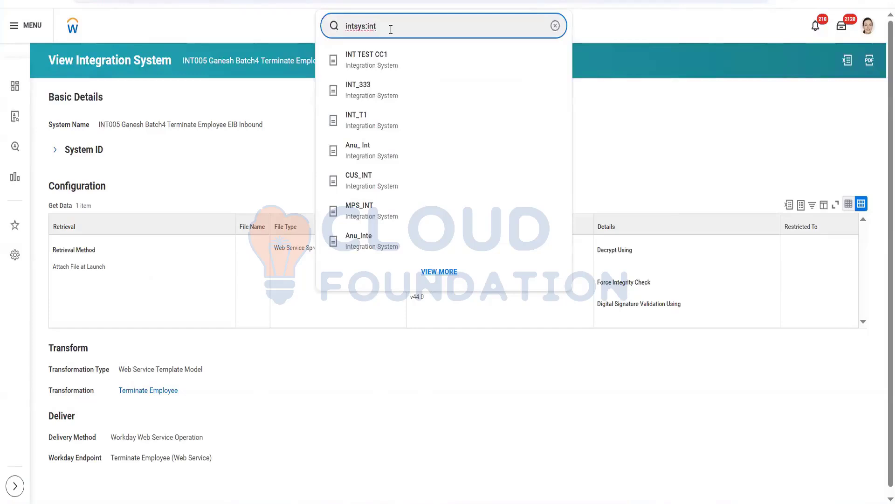
key("BackSpace")
key("BackSpace")
key("BackSpace")
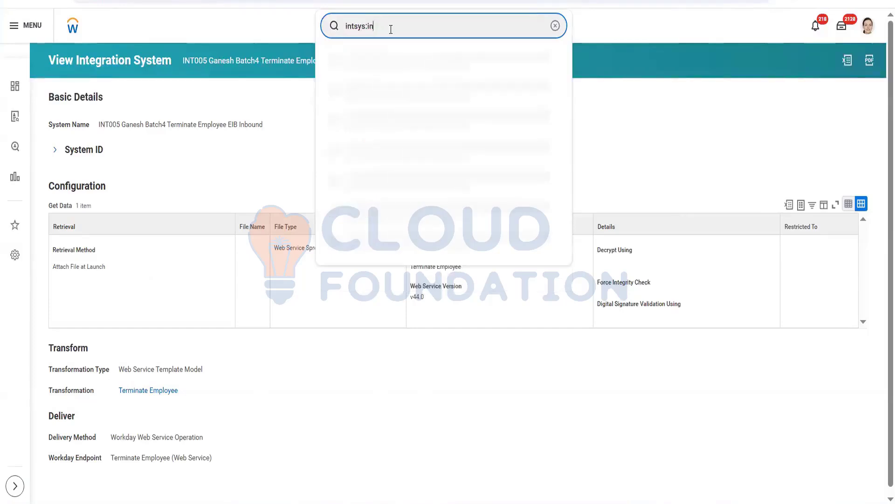
type("batch")
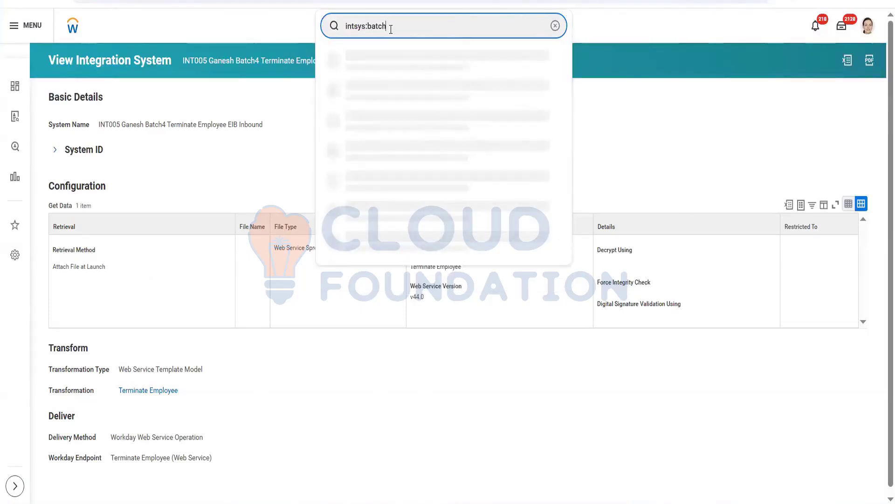
type("4")
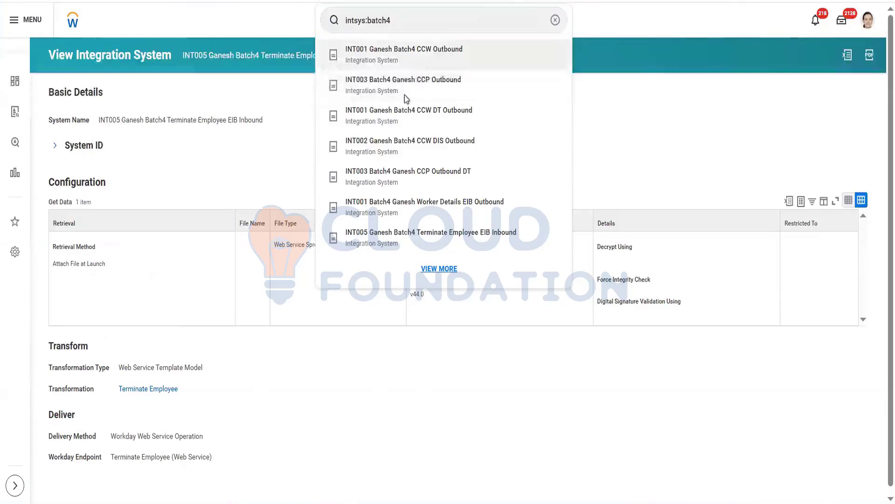
left_click(397, 94)
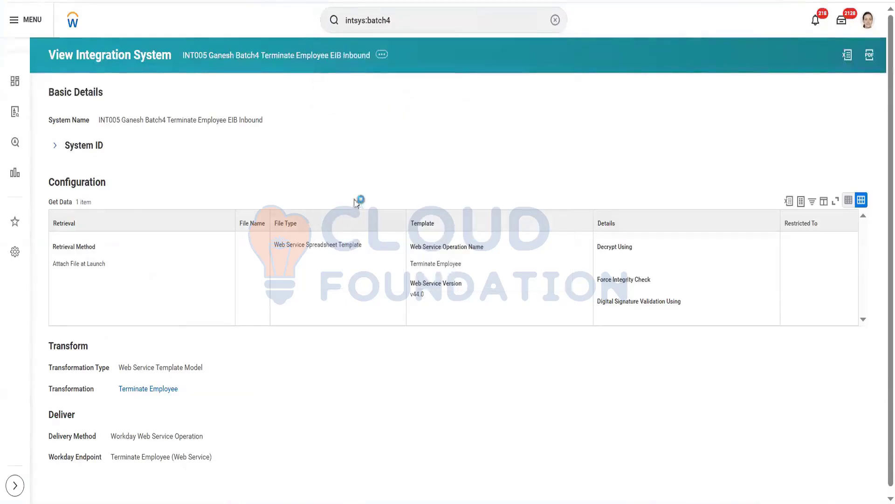
Open the integration's top-level Integration Process Event business process definition for editing, effective 03/12/2025 in Pacific Time
scroll(410, 154, "down", 15)
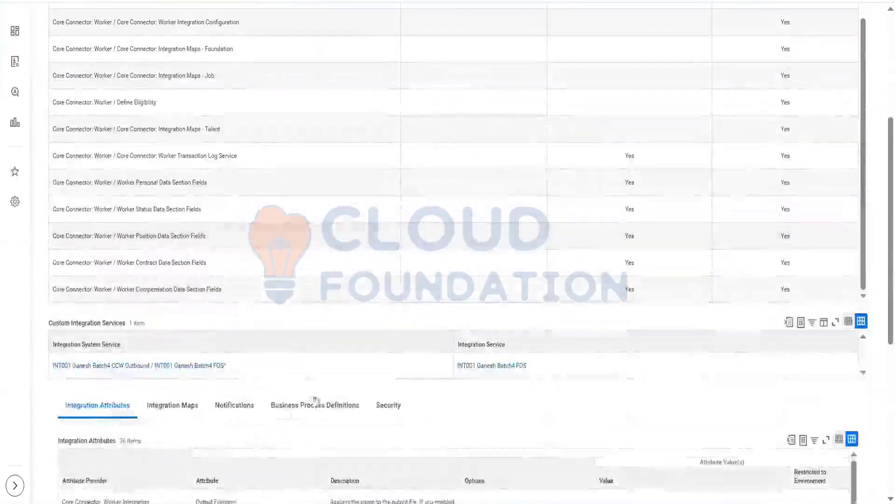
left_click(316, 415)
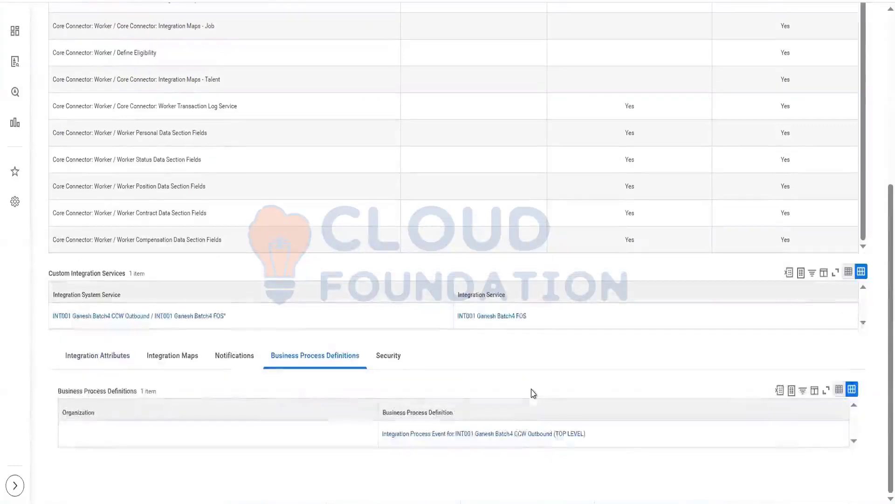
left_click(515, 434)
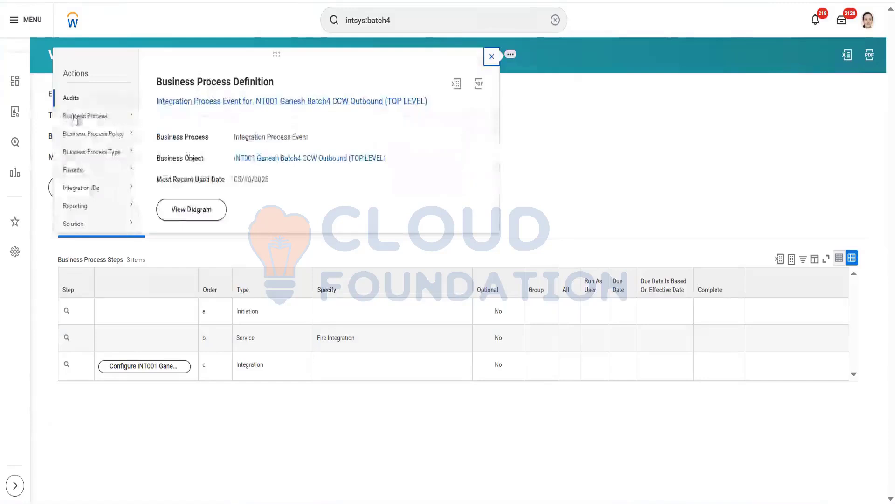
mouse_move(123, 118)
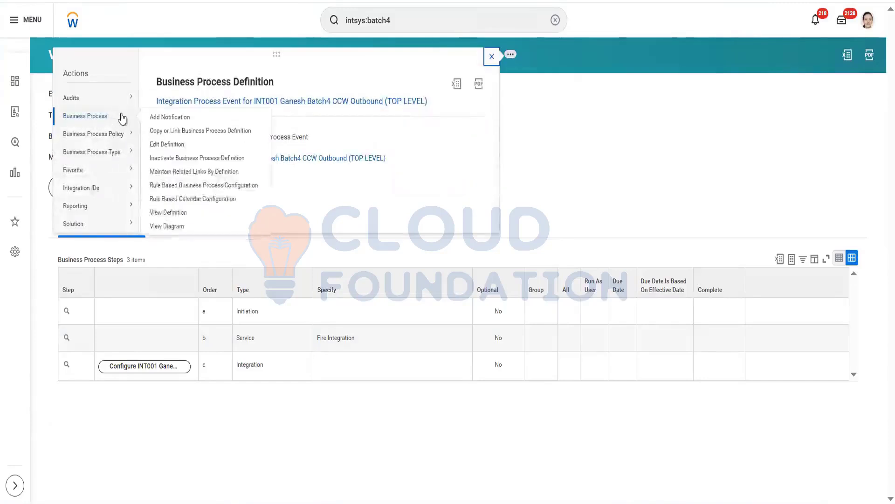
left_click(177, 145)
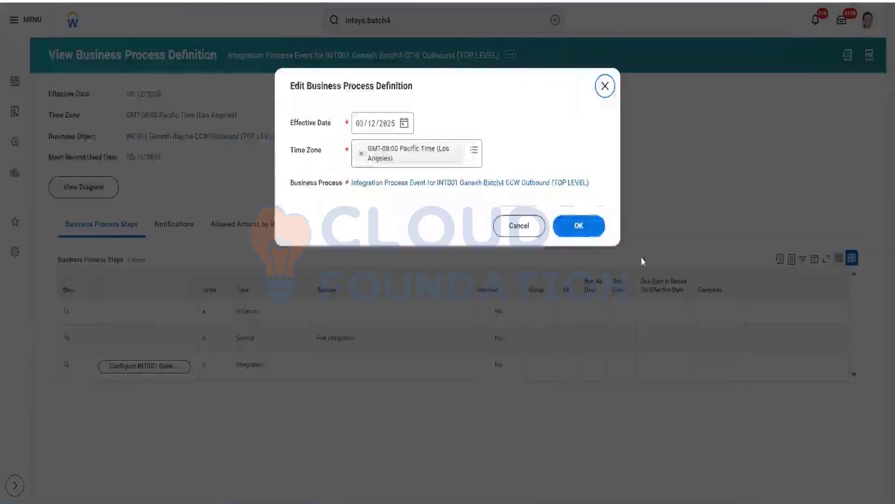
left_click(580, 226)
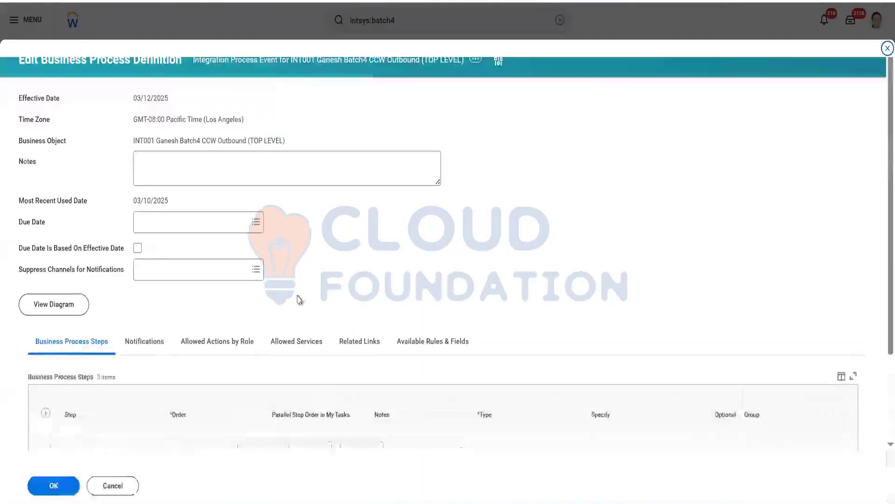
Add business process step d of type Service specified as Document Delivery, and save the definition
scroll(339, 257, "down", 3)
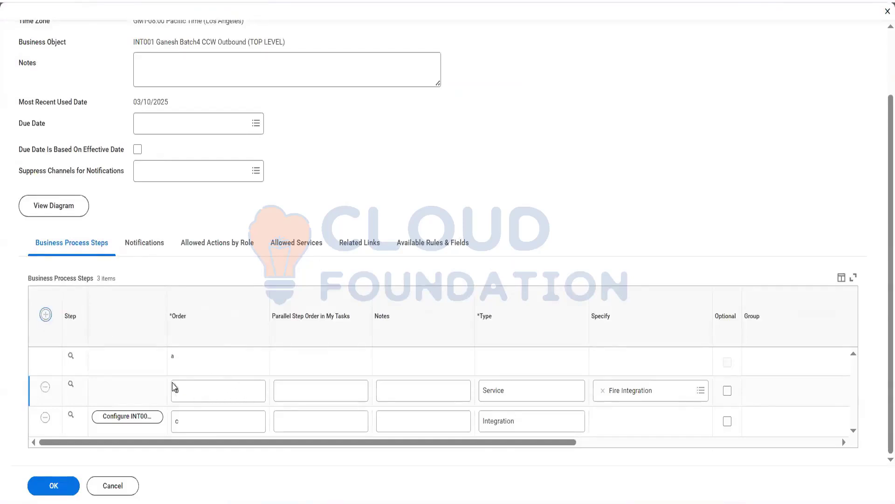
left_click(205, 357)
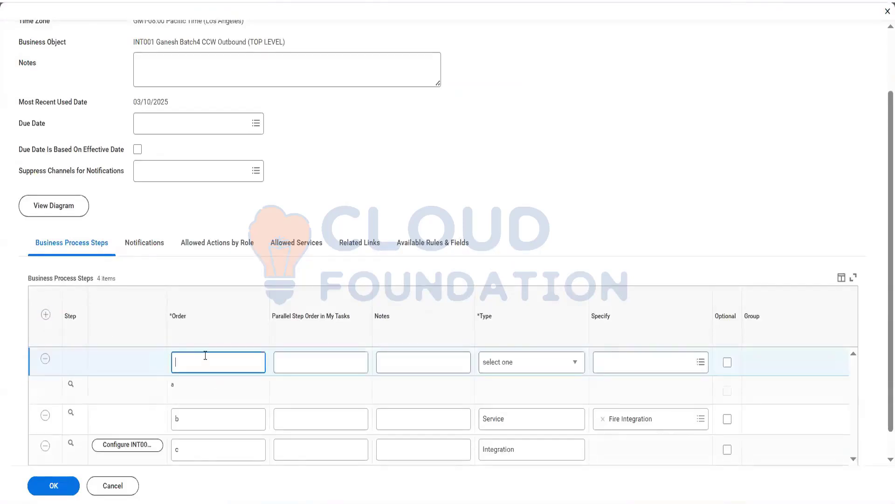
type("d")
left_click(550, 366)
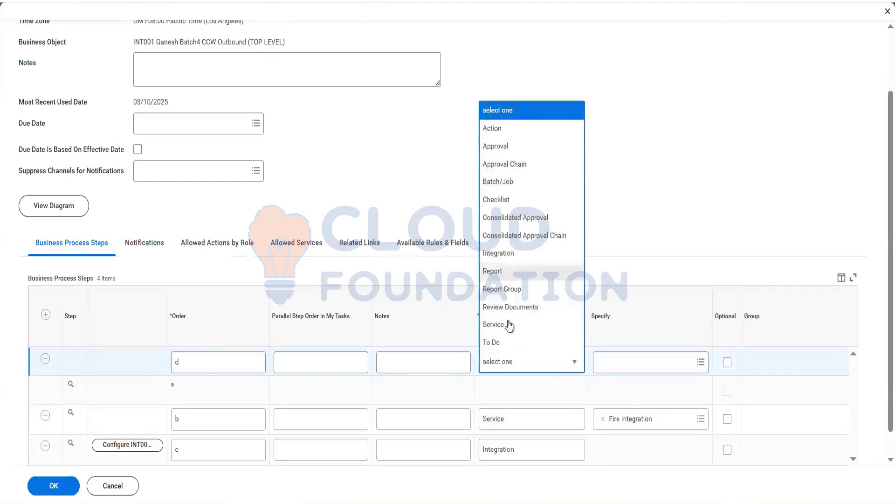
left_click(509, 325)
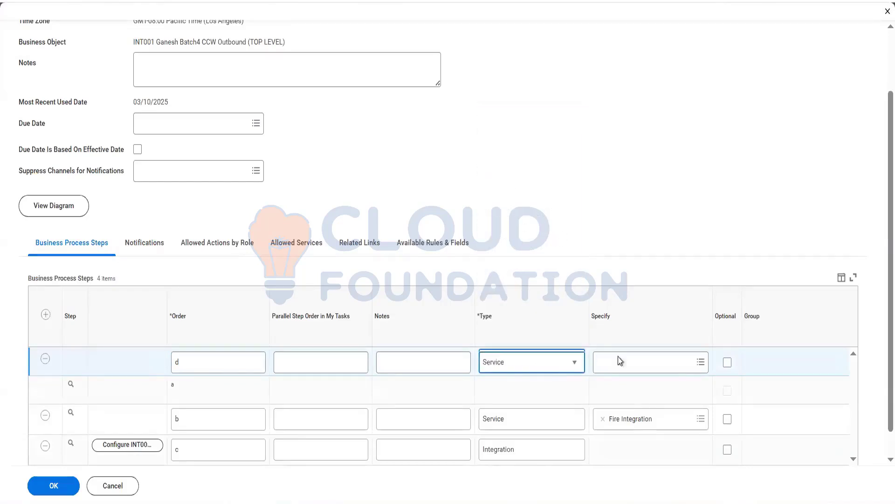
left_click(668, 368)
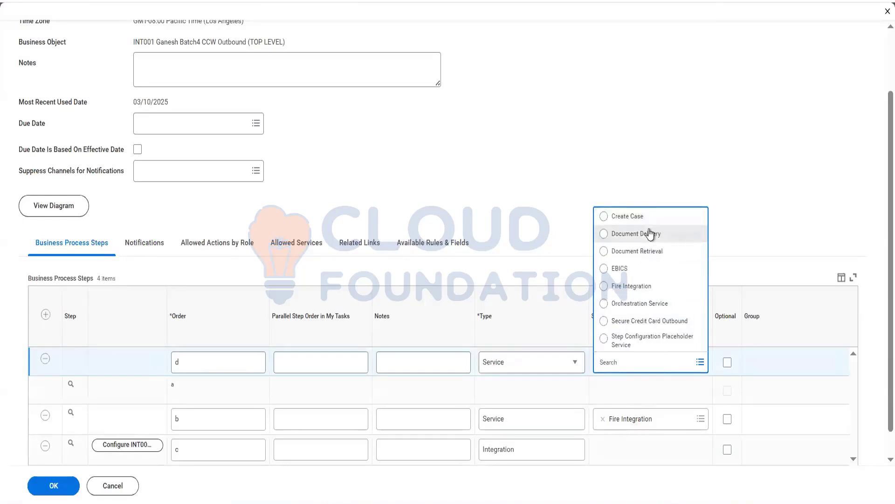
left_click(652, 233)
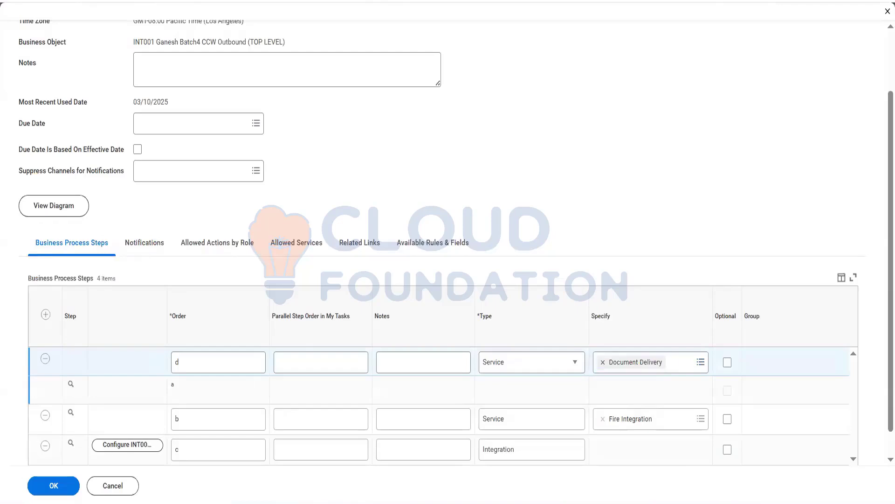
left_click(54, 493)
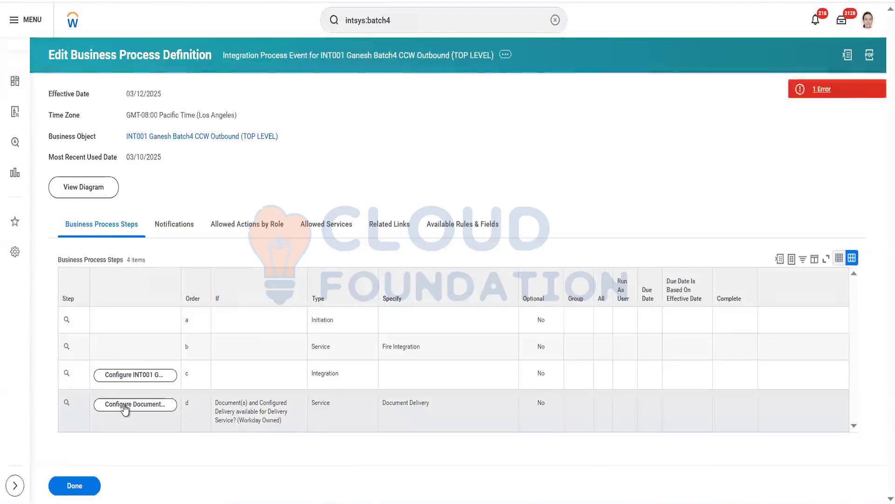
Open the Document Delivery configuration of step d, effective 03/12/2025, and choose documents from all previous integration steps
left_click(141, 410)
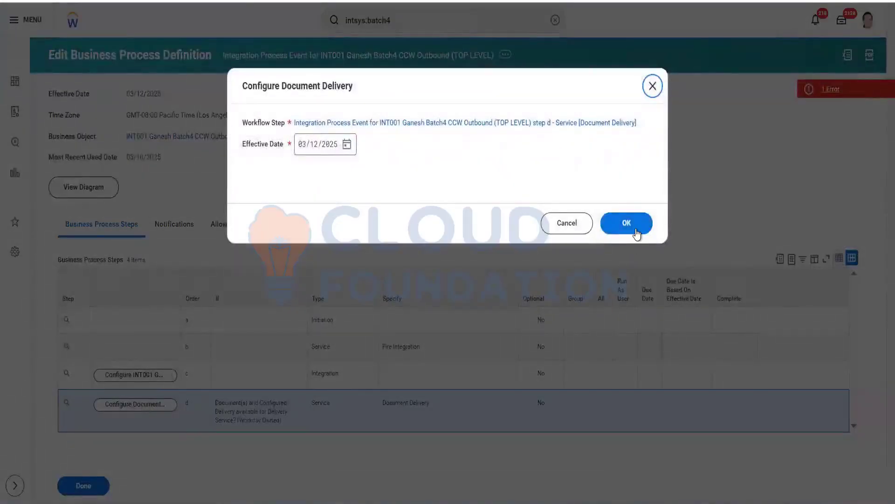
left_click(637, 232)
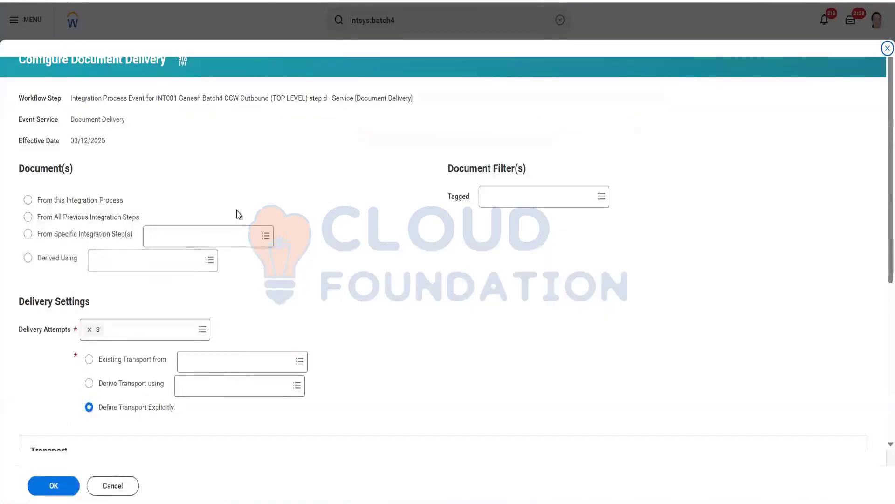
scroll(244, 310, "down", 2)
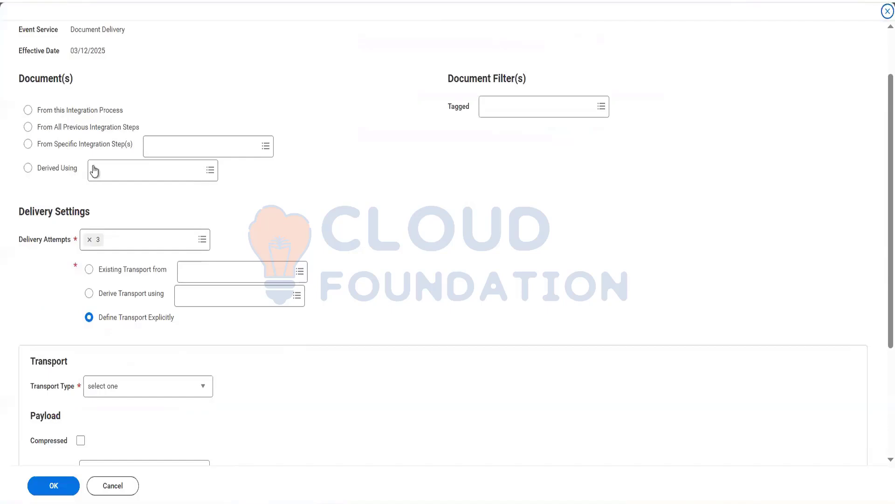
left_click(84, 131)
scroll(314, 418, "down", 4)
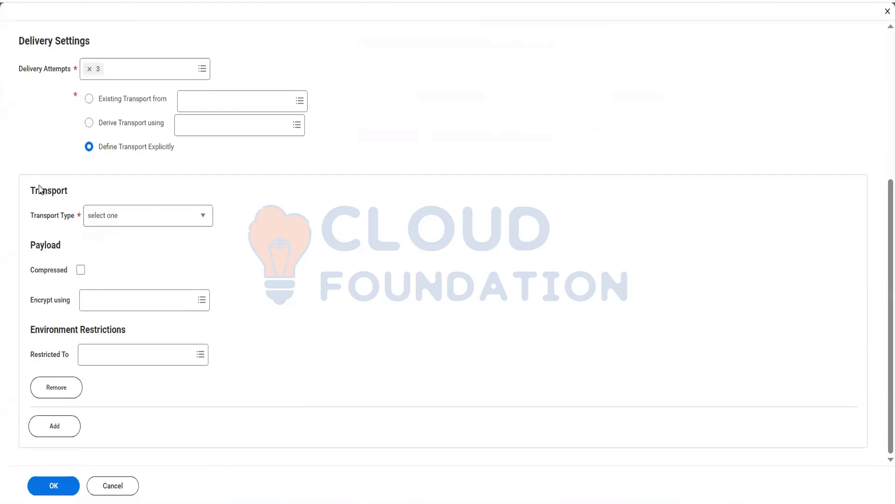
Set the transport type of the explicitly defined document delivery transport to SFTP
double_click(40, 189)
left_click(202, 214)
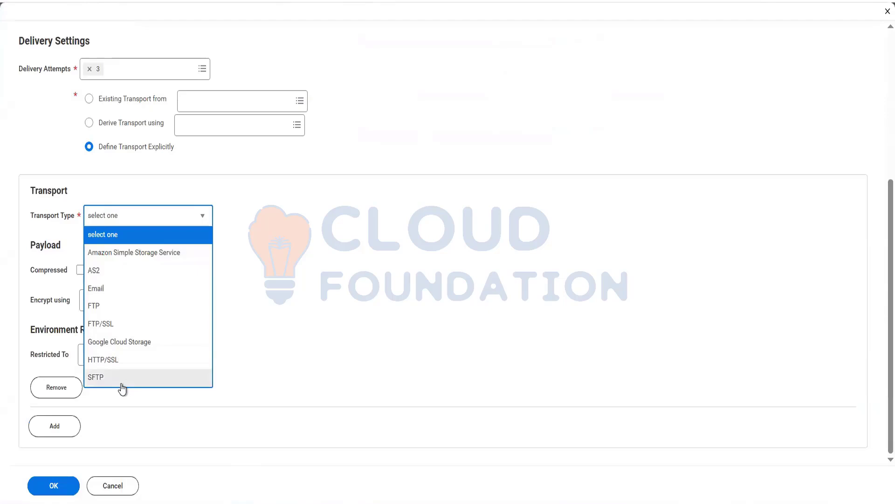
left_click(121, 387)
Examine the SFTP address, directory, authentication, payload and environment restriction settings of the document delivery
scroll(276, 259, "down", 5)
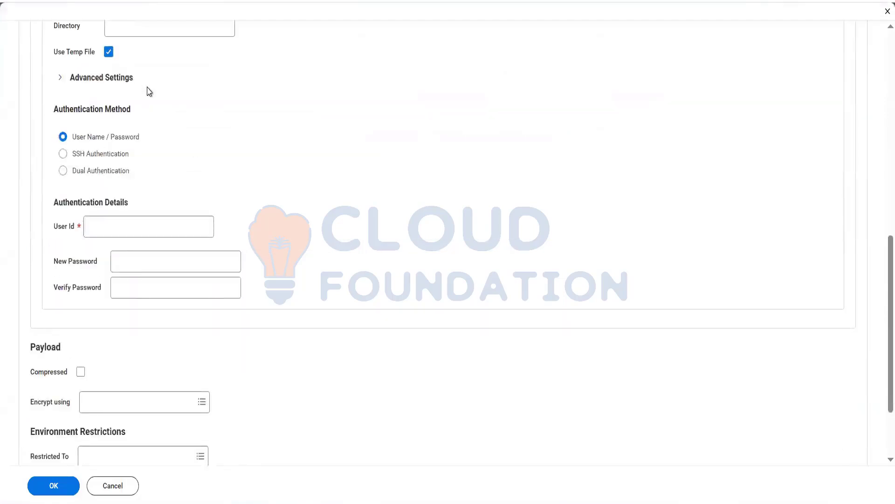
scroll(149, 91, "up", 2)
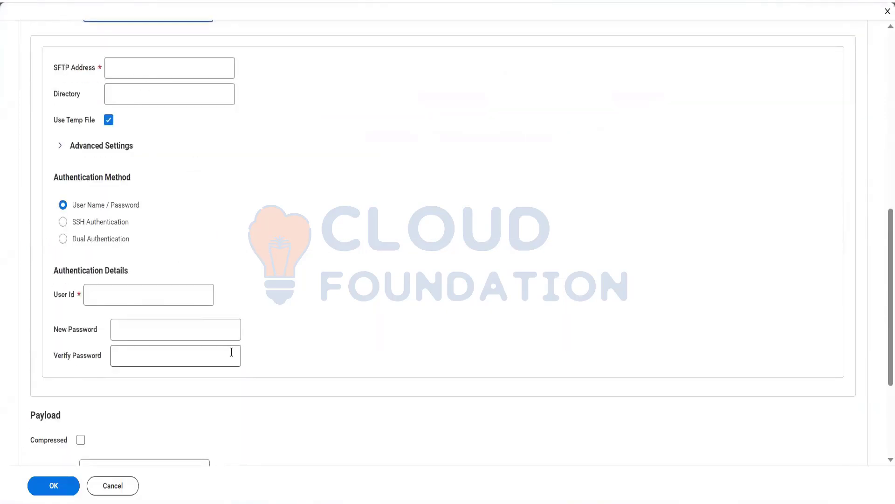
scroll(233, 356, "down", 2)
scroll(234, 357, "down", 3)
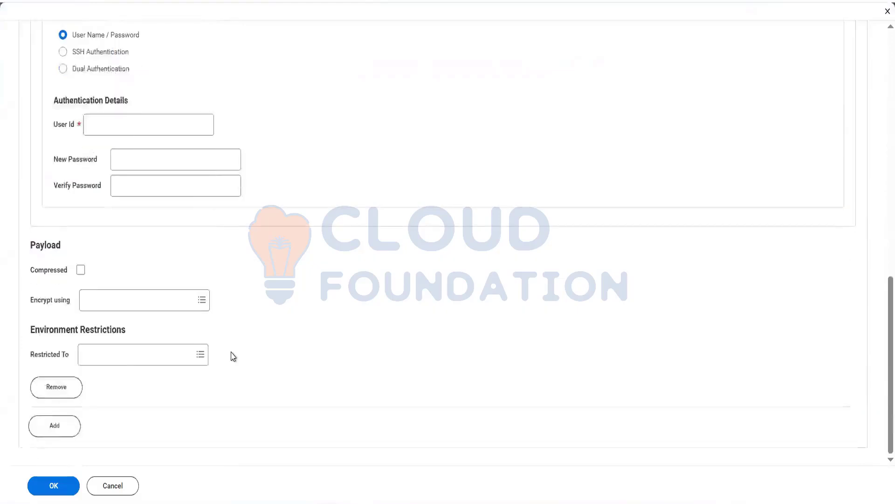
scroll(231, 356, "up", 10)
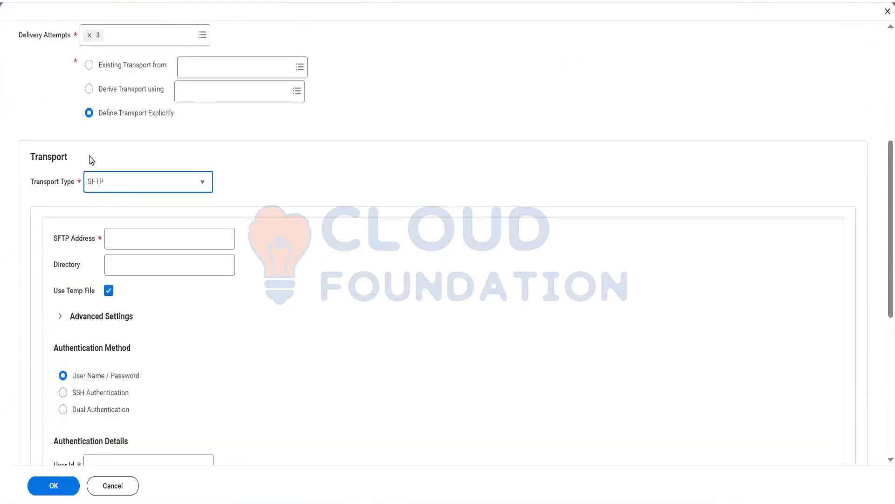
scroll(91, 159, "up", 4)
scroll(91, 158, "down", 10)
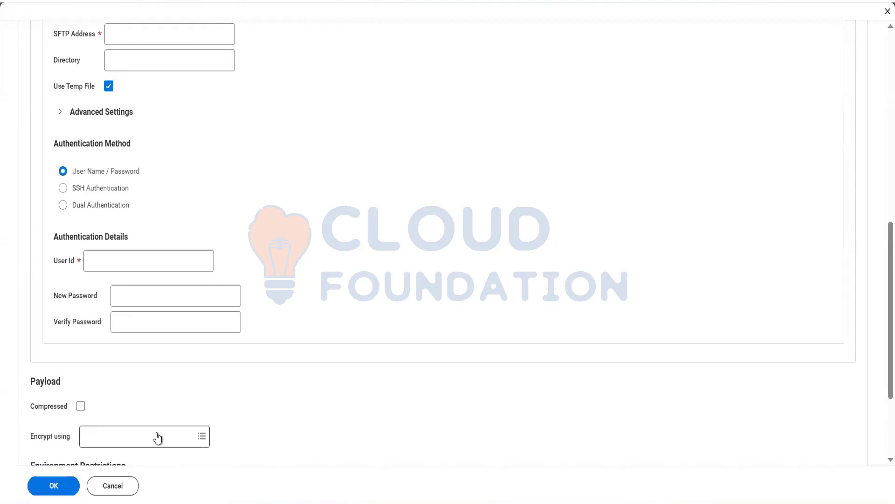
Discard the document delivery configuration and cancel editing the business process definition
left_click(120, 492)
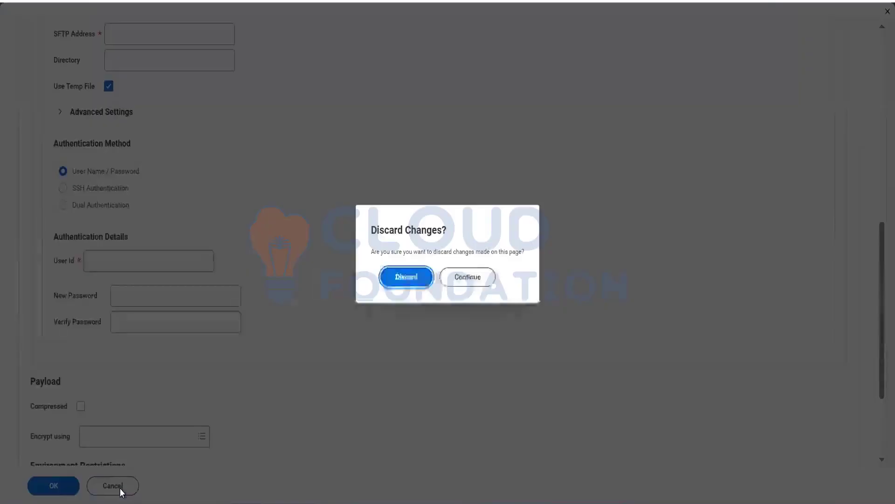
left_click(413, 281)
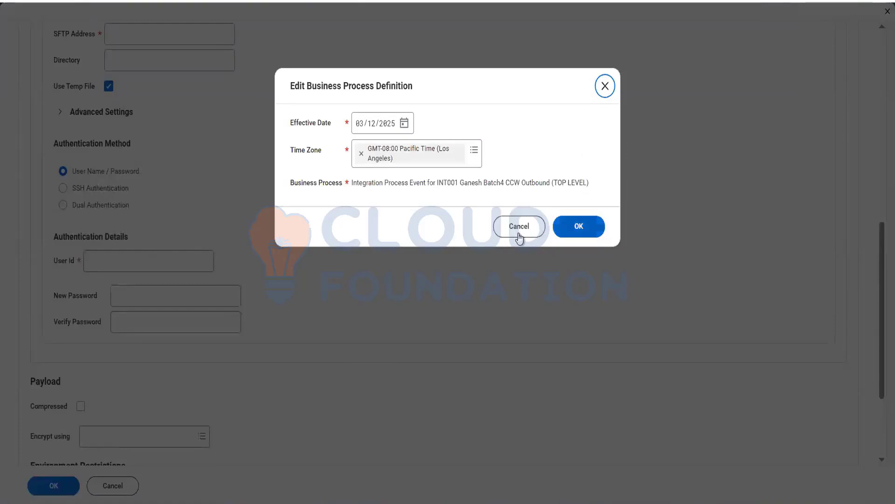
left_click(513, 237)
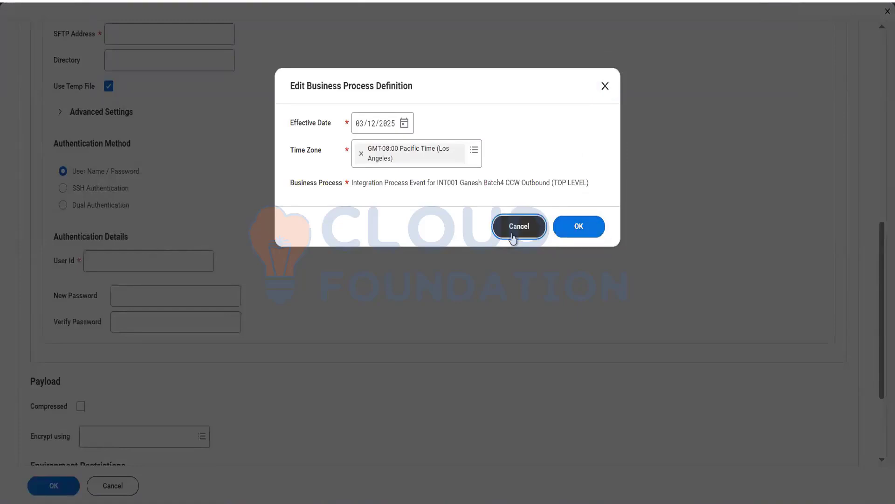
left_click(513, 237)
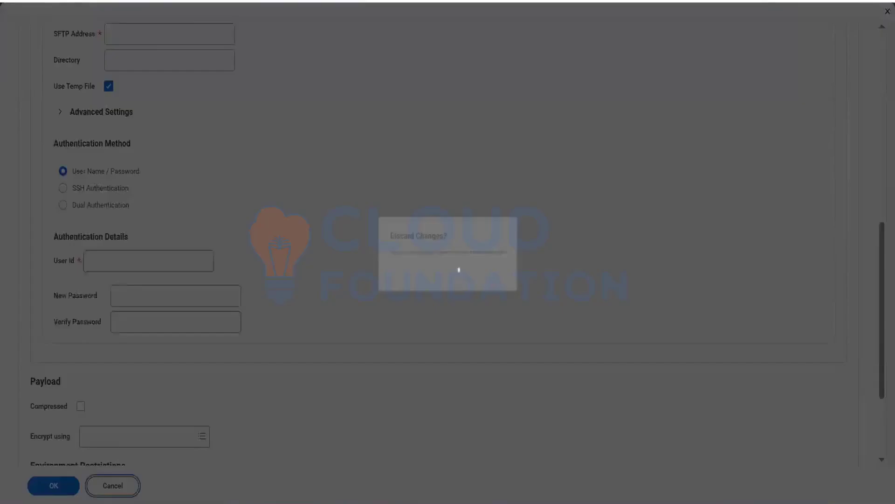
left_click(458, 269)
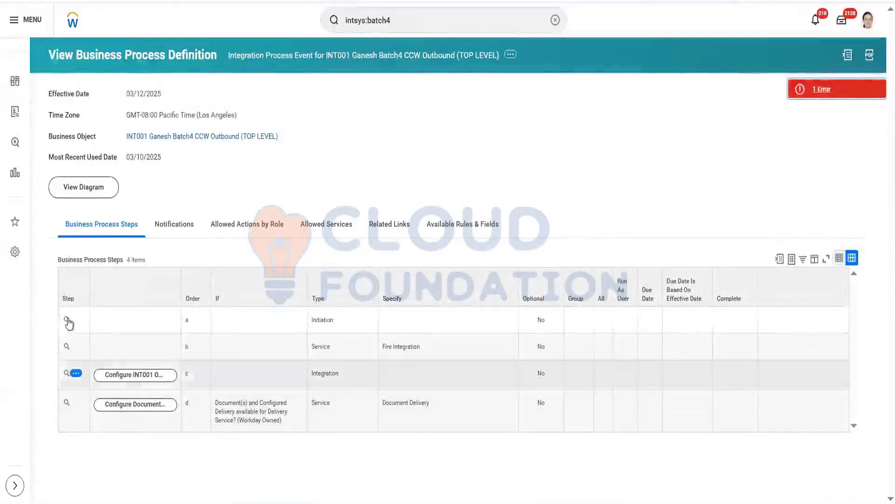
Review the business process steps, highlighting the type and service specified for step b
left_click(102, 404)
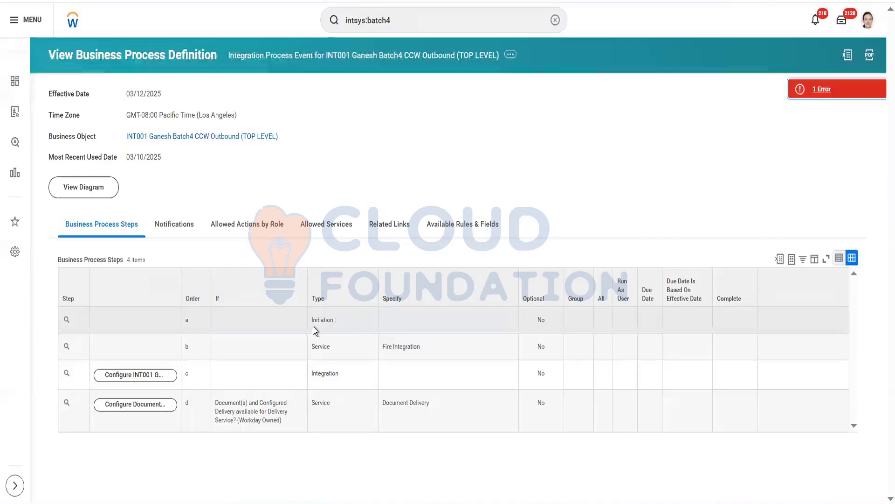
left_click_drag(340, 319, 430, 353)
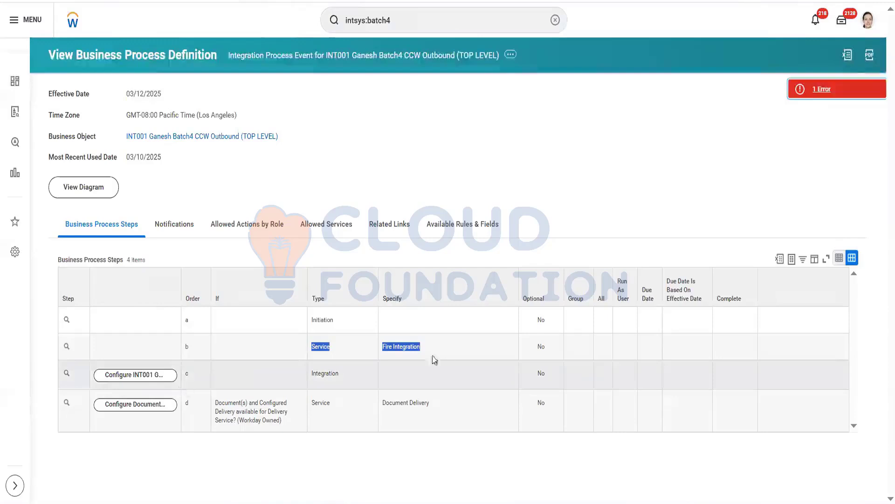
Review the order, type and specified service of business process steps a through d
left_click_drag(301, 373, 432, 375)
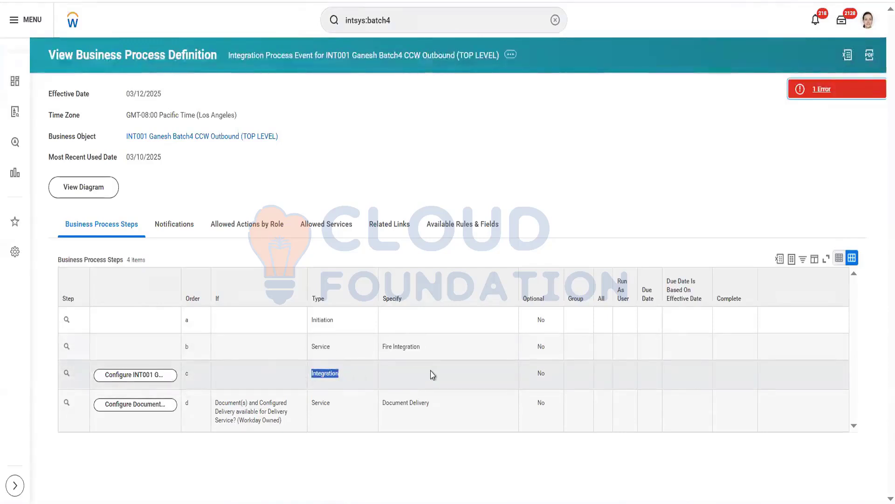
left_click_drag(306, 410, 438, 421)
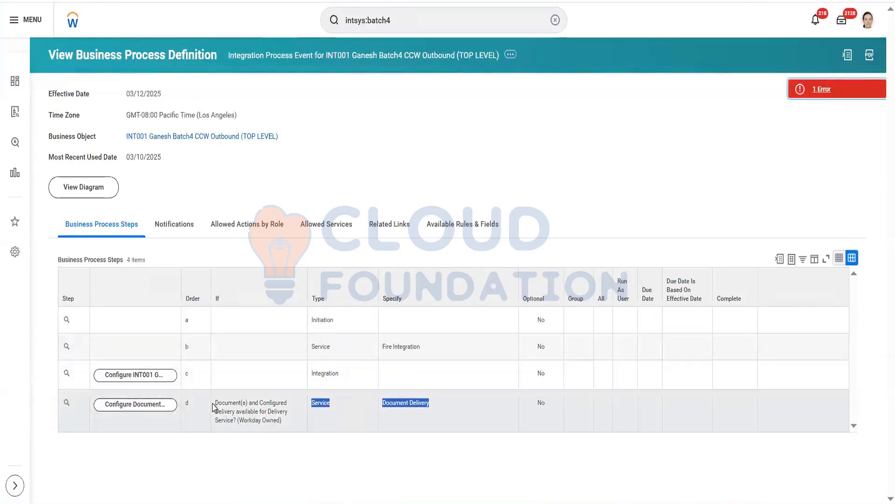
left_click(204, 469)
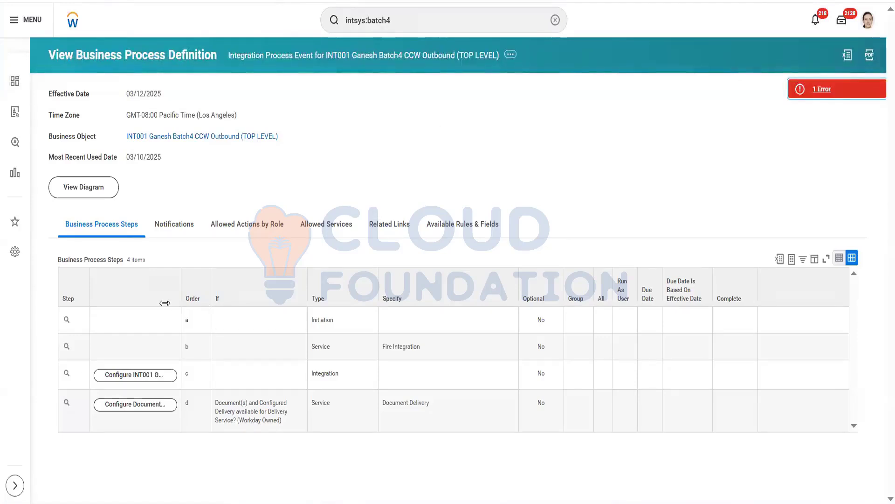
left_click(321, 351)
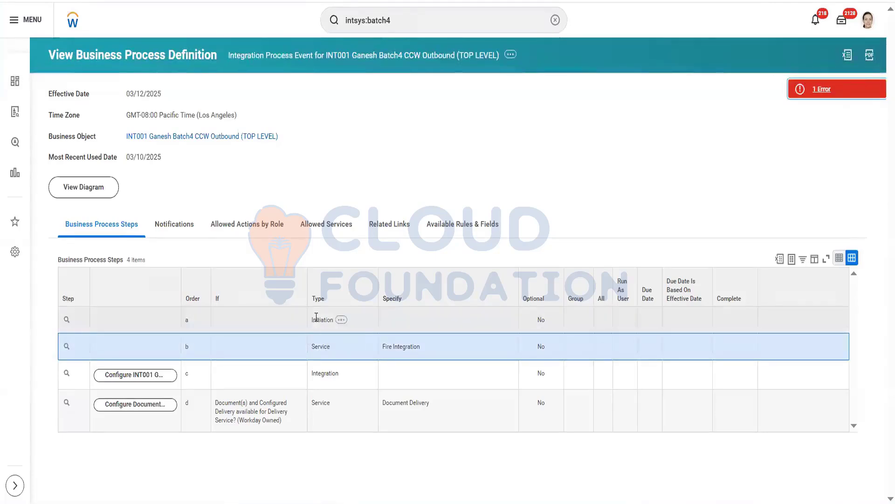
left_click_drag(314, 317, 427, 348)
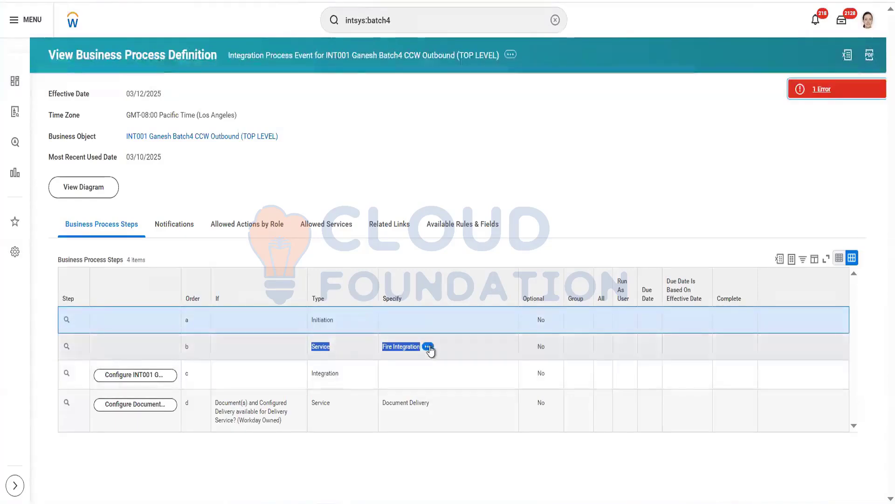
left_click(458, 350)
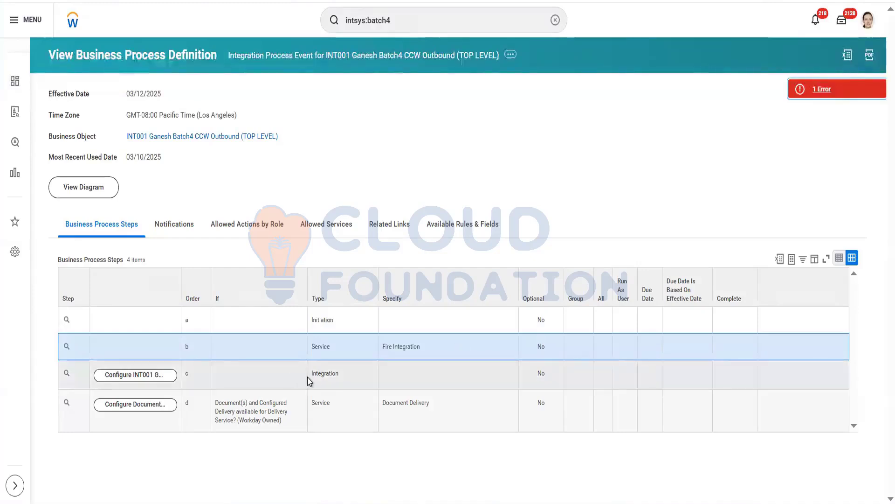
left_click_drag(308, 372, 369, 377)
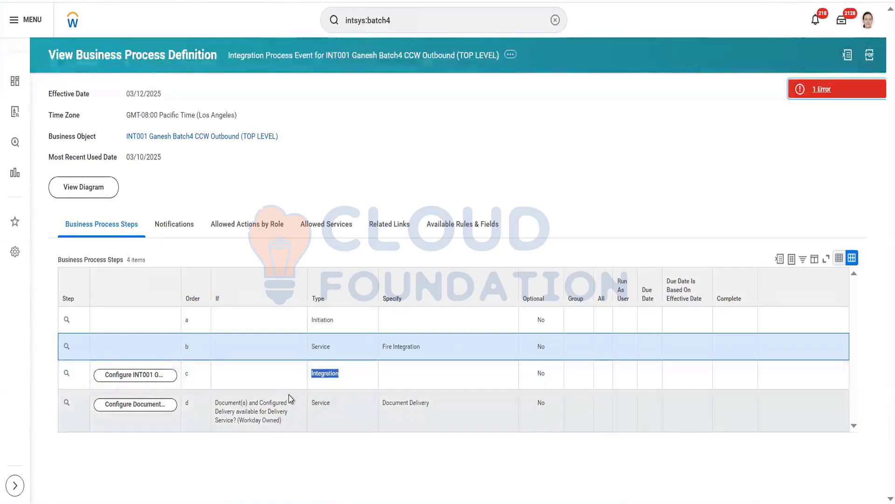
left_click_drag(309, 401, 416, 416)
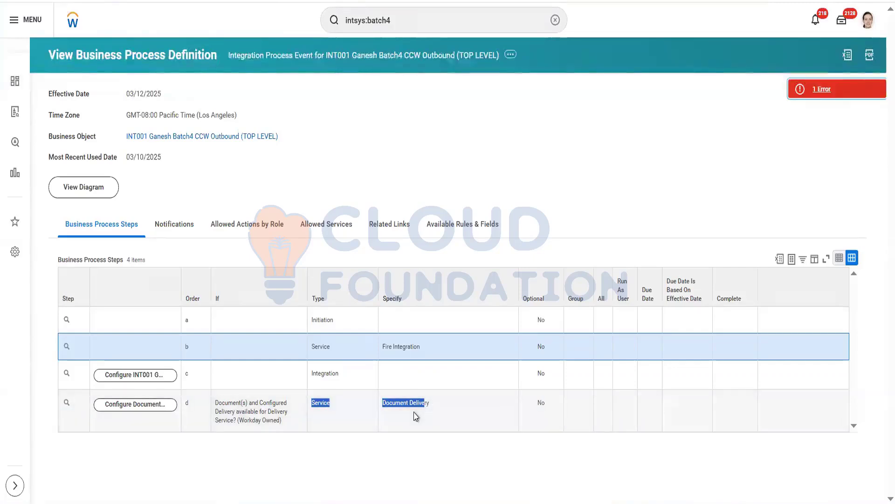
left_click(96, 320)
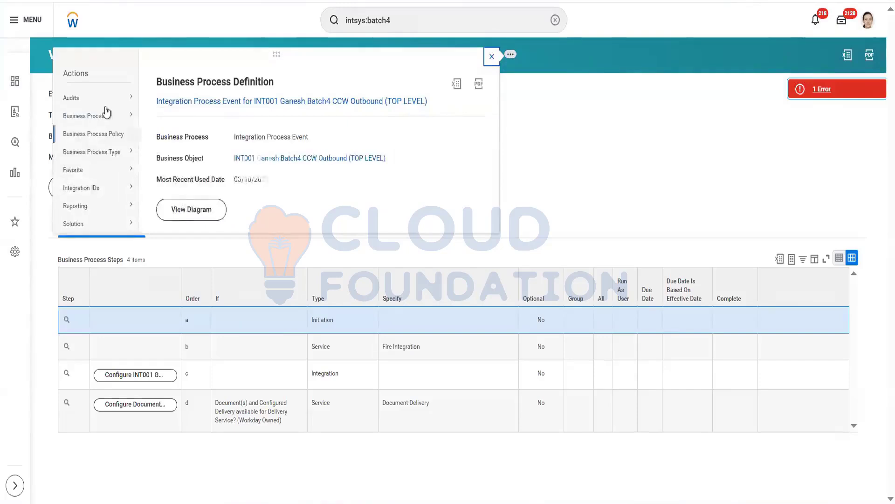
Open the Integration Process Event definition for editing with effective date 03/12/2025
mouse_move(107, 115)
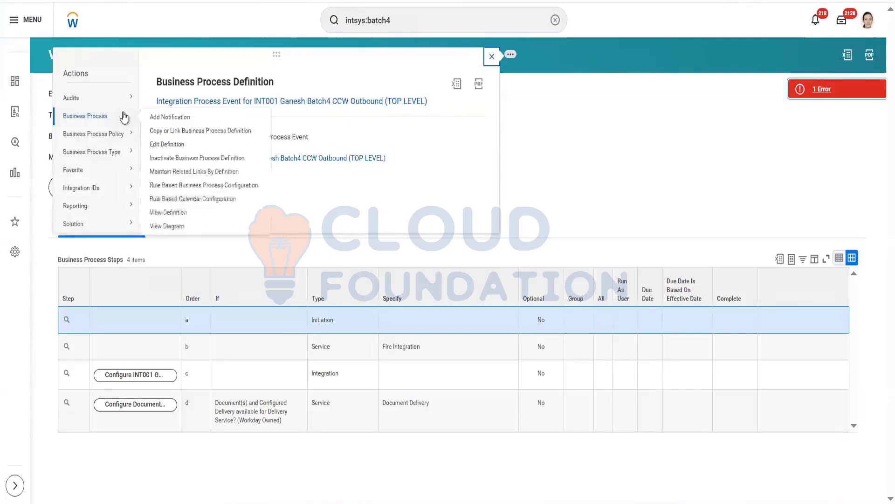
left_click(174, 146)
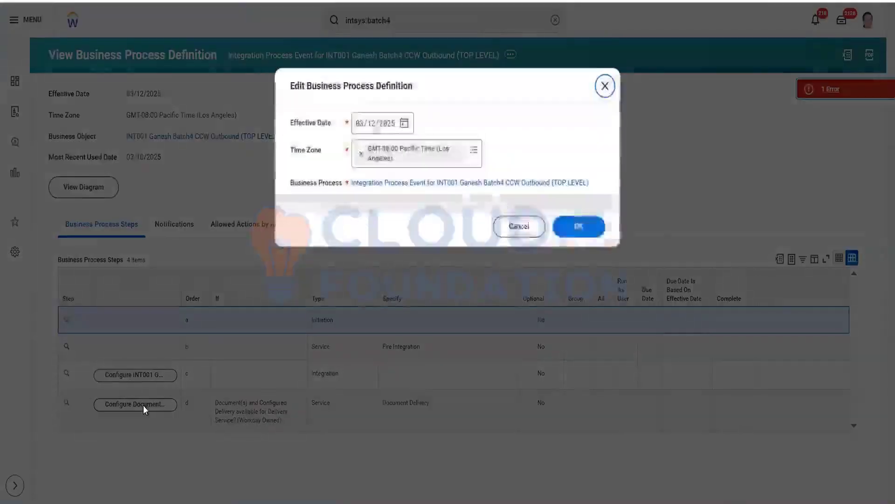
left_click(578, 226)
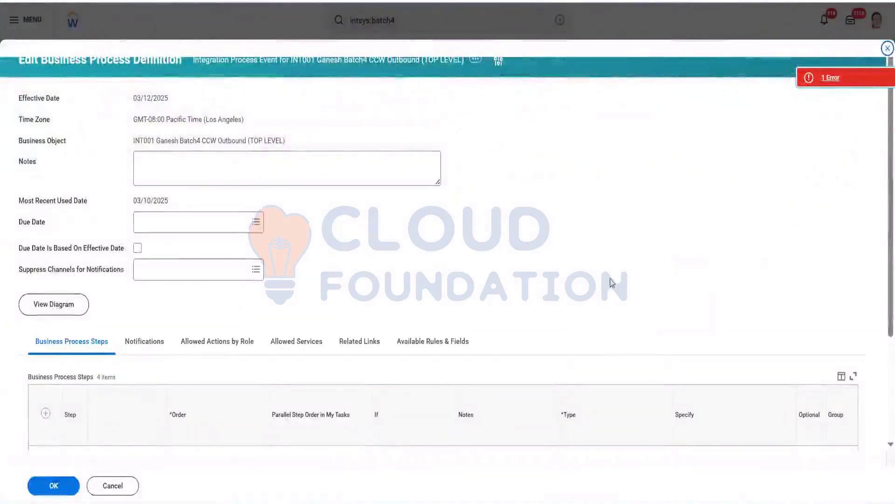
Add a business process step with order ab and type Service, specifying Document Retrieval
scroll(327, 327, "down", 3)
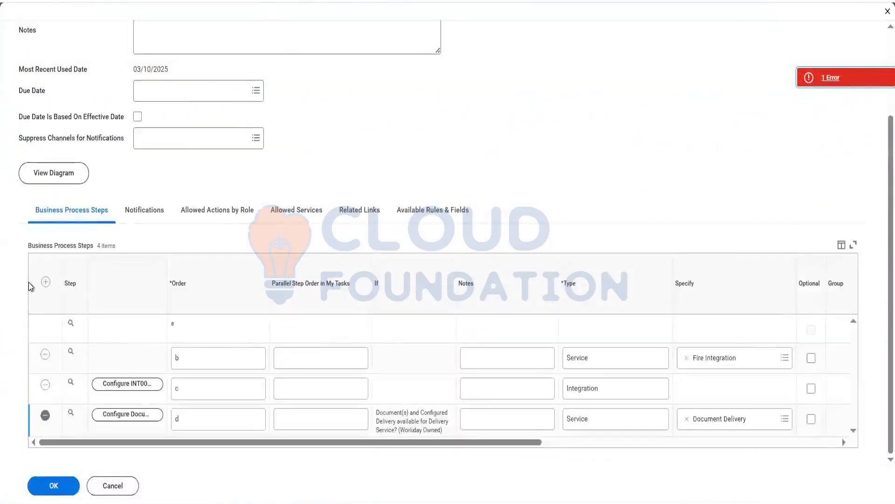
left_click(46, 281)
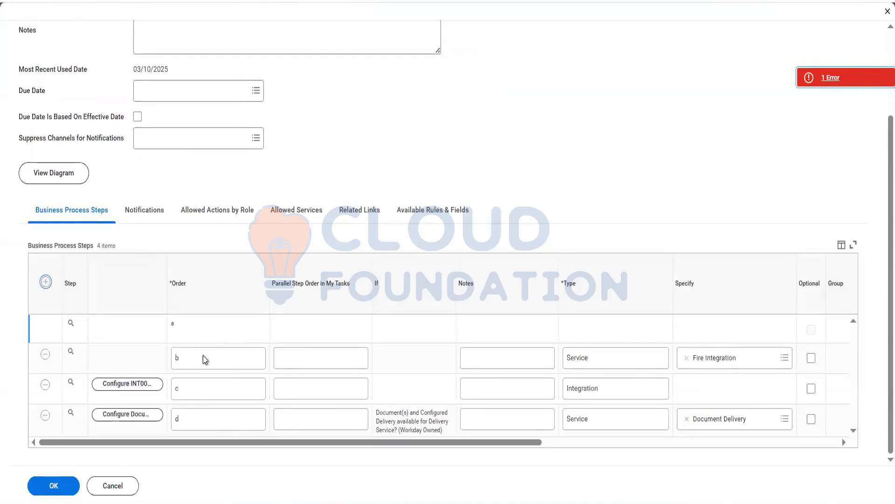
left_click(183, 328)
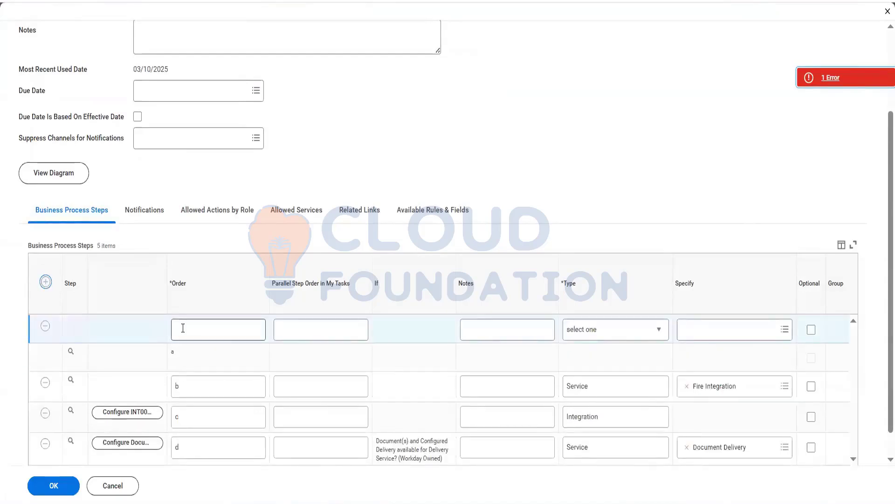
type("aa")
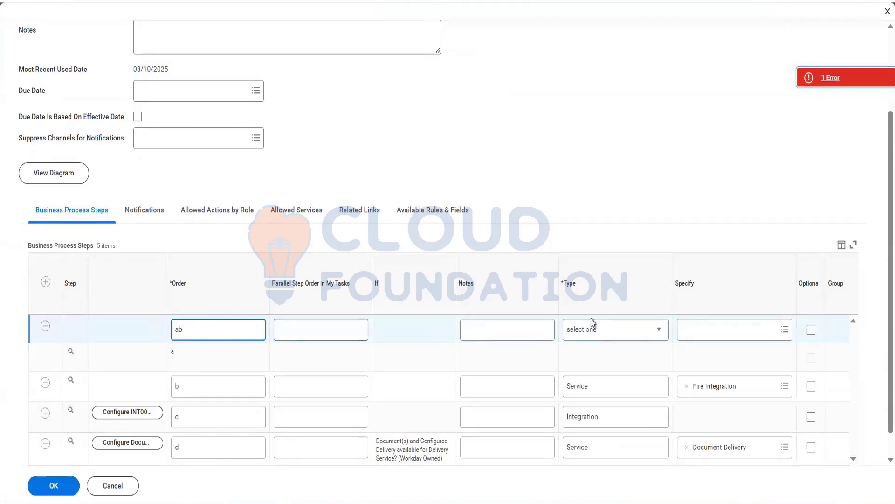
left_click(608, 335)
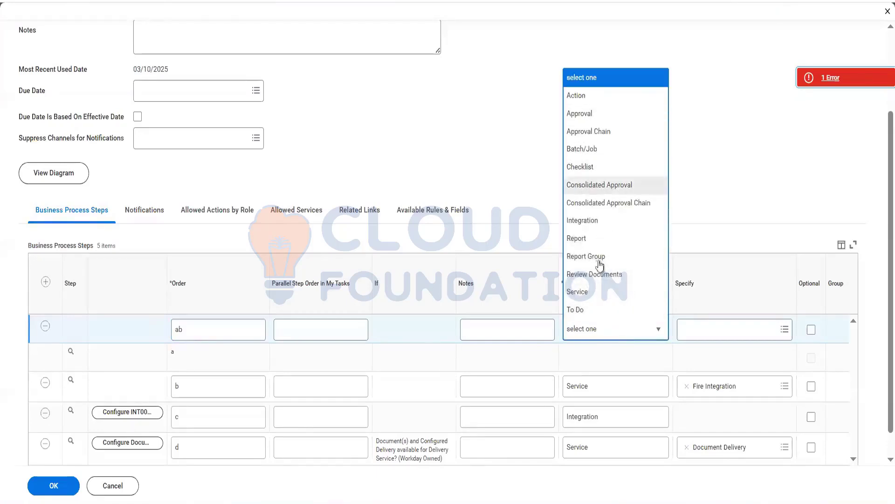
left_click(592, 291)
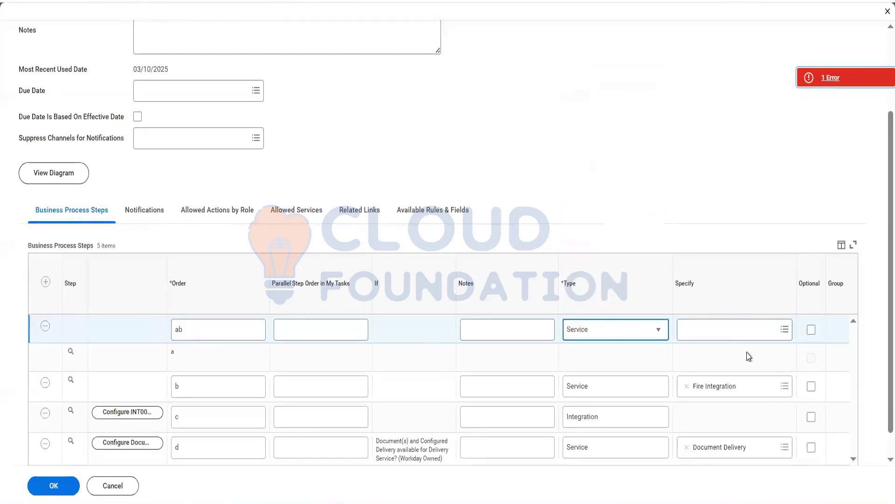
left_click(729, 330)
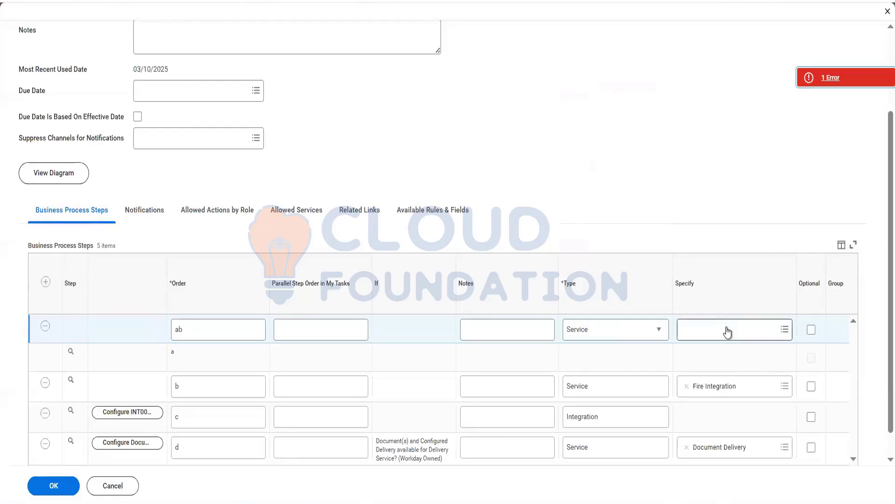
left_click(695, 327)
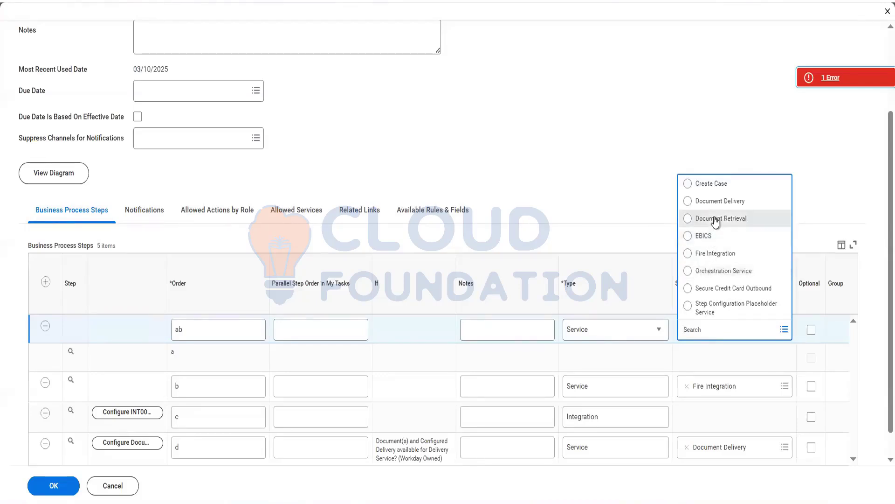
left_click(715, 221)
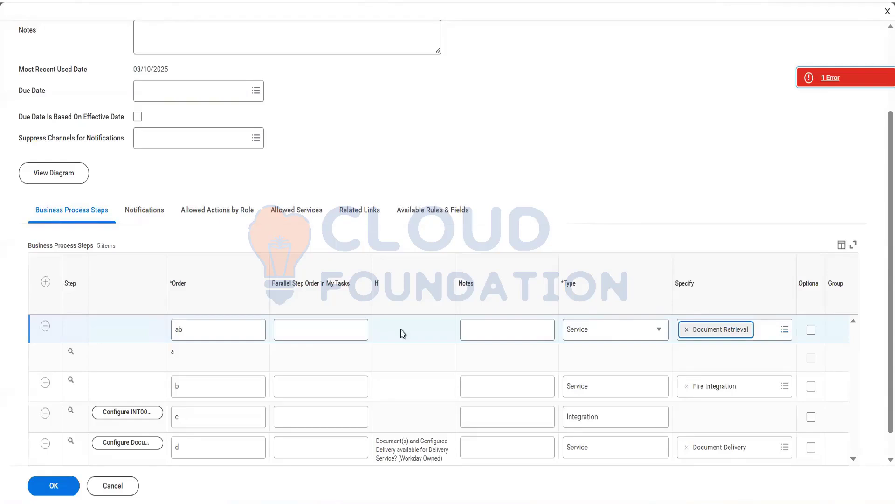
Submit the edited business process definition, checking the errors and alerts before submitting it again
left_click(71, 485)
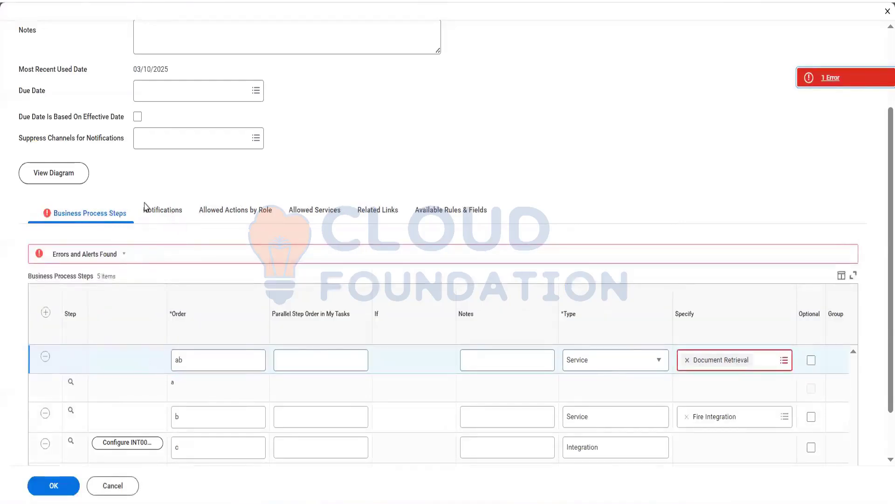
left_click(124, 254)
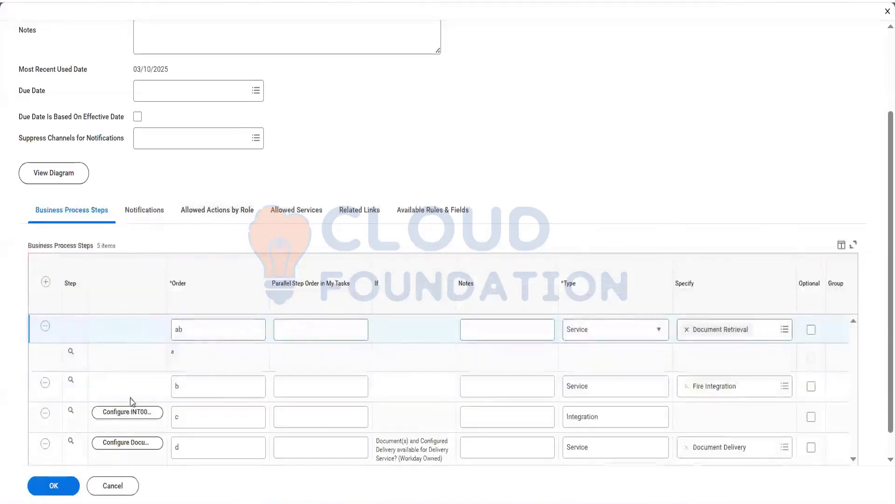
left_click(46, 487)
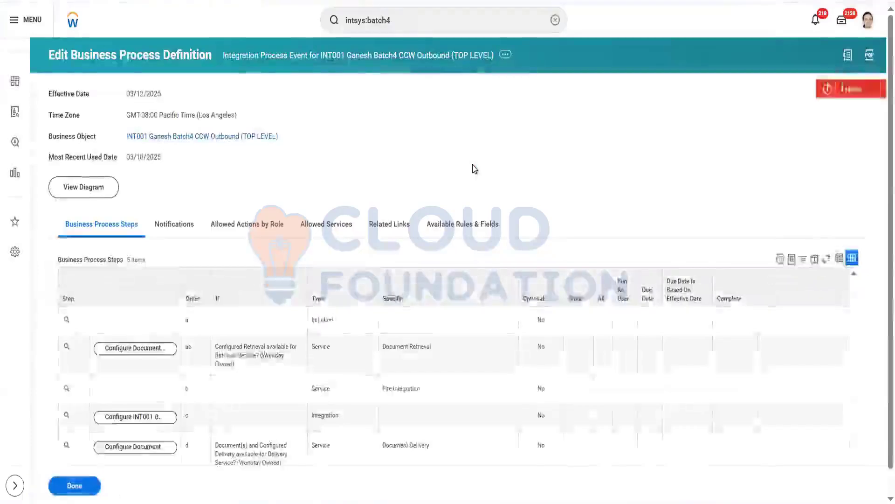
Review the saved step sequence, highlighting Document Retrieval in step ab and Fire Integration in step b
scroll(473, 169, "down", 2)
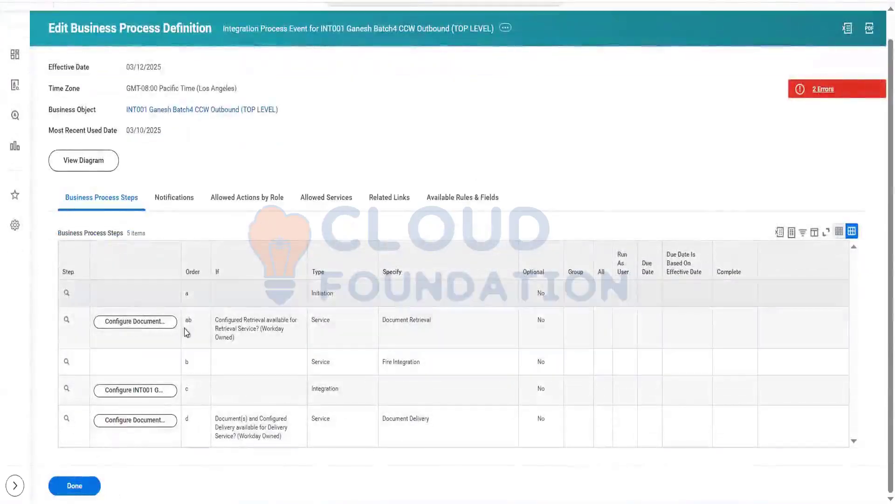
double_click(329, 293)
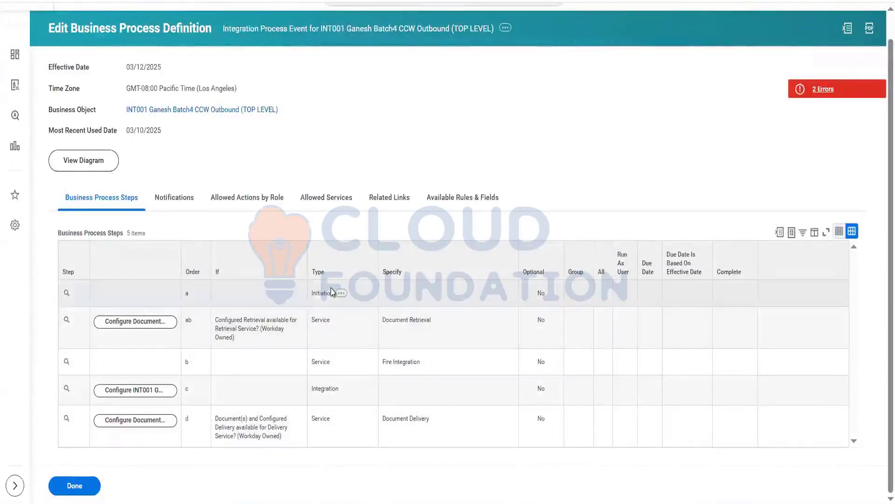
left_click_drag(254, 313, 421, 318)
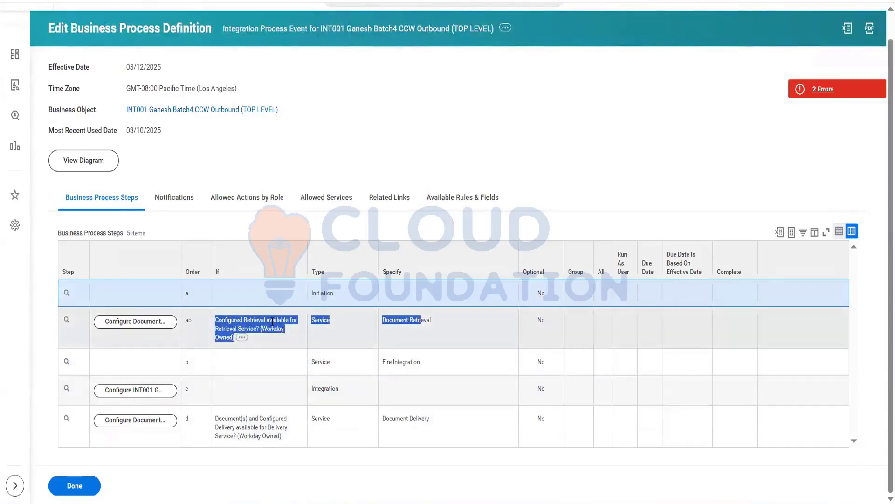
left_click_drag(299, 364, 429, 369)
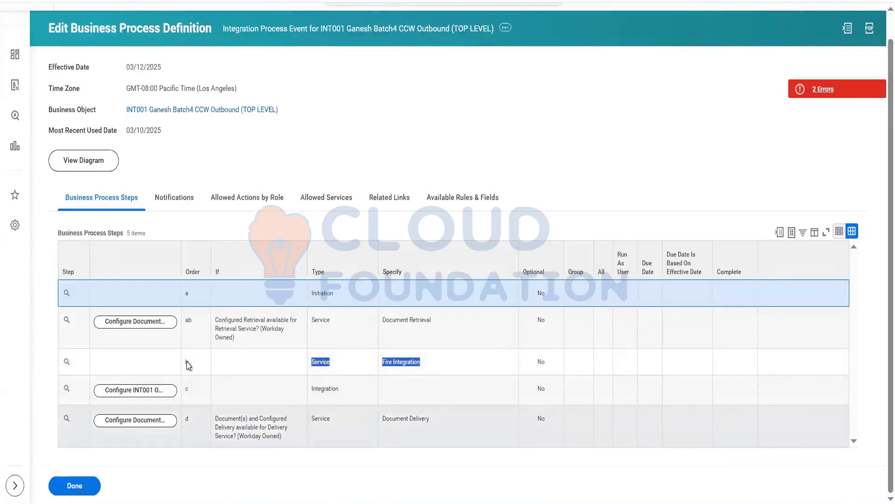
left_click(188, 365)
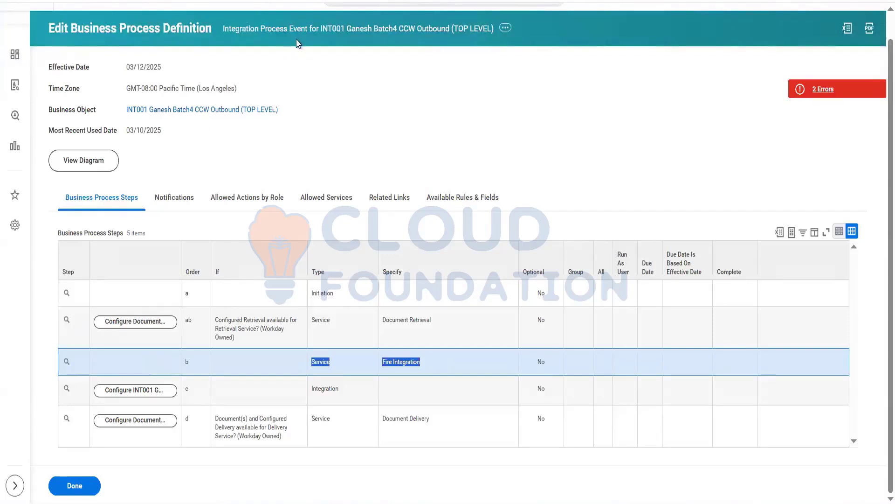
Open the Document Retrieval configuration of step ab, effective 03/12/2025, and examine its retention, retrieval, file, transport and environment restriction settings
left_click(151, 323)
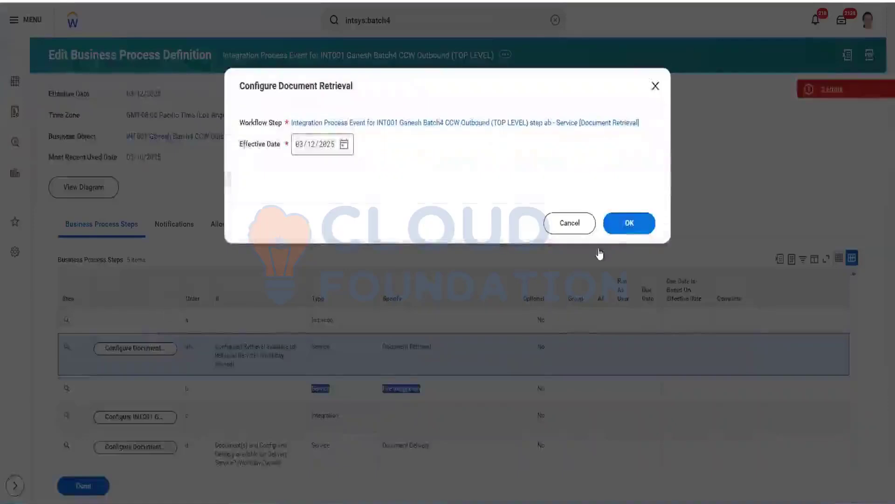
left_click(622, 223)
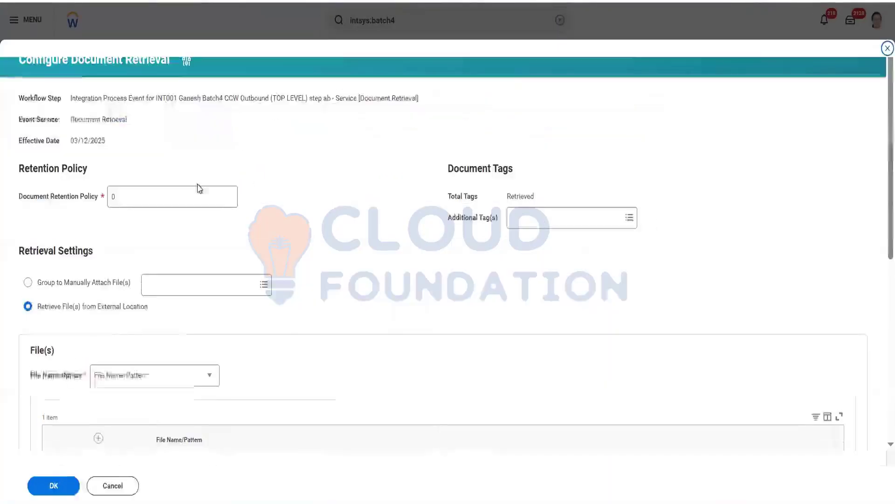
scroll(254, 328, "down", 8)
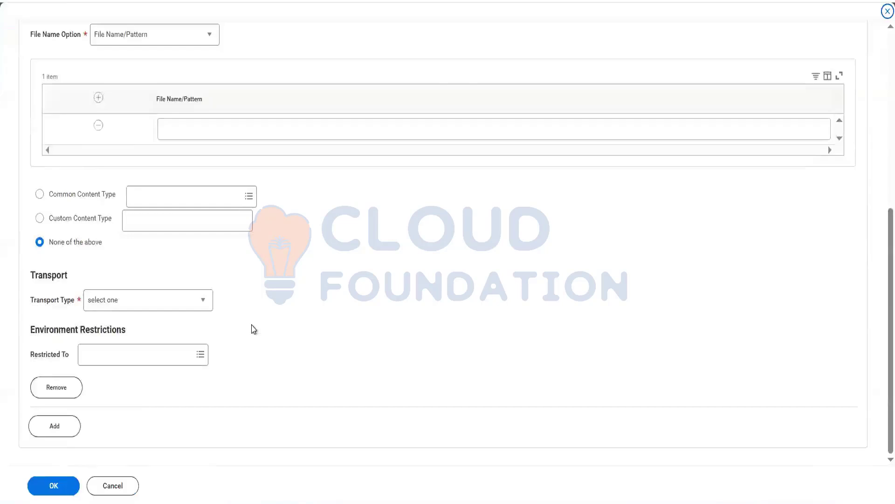
scroll(253, 328, "up", 8)
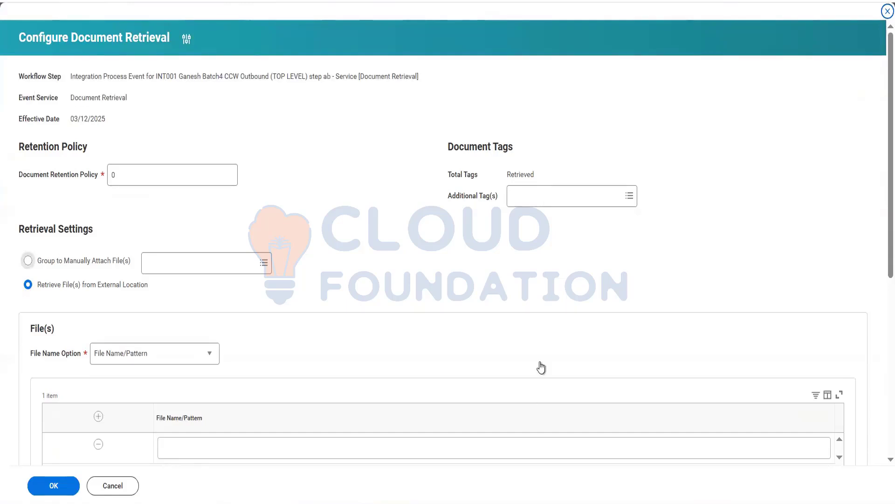
scroll(96, 325, "down", 7)
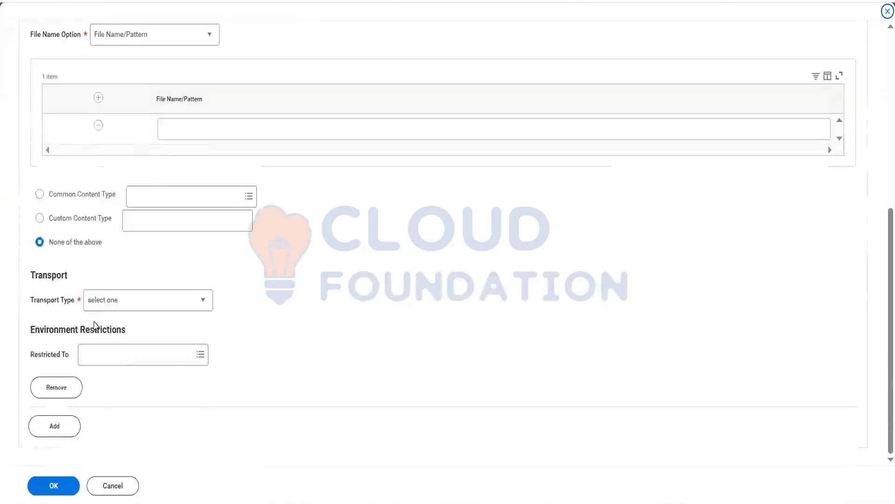
scroll(169, 150, "up", 2)
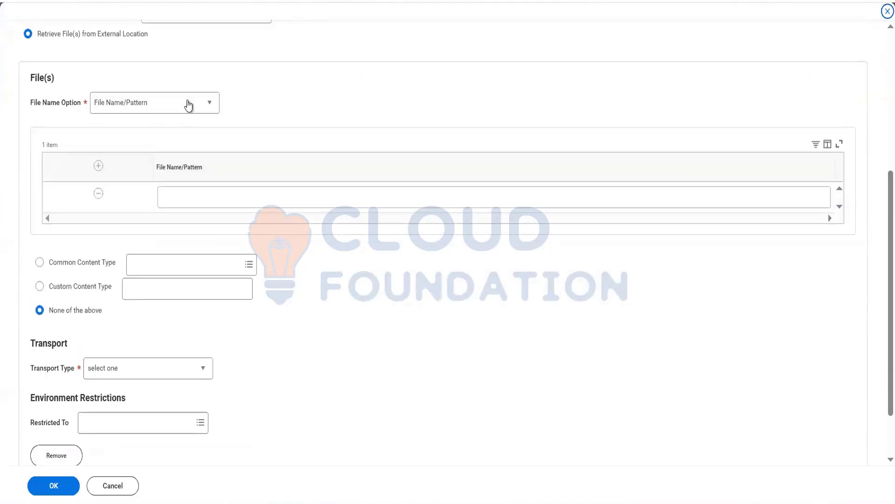
Examine the available file name options, retrieval settings and content type fields of the Document Retrieval configuration
left_click(181, 104)
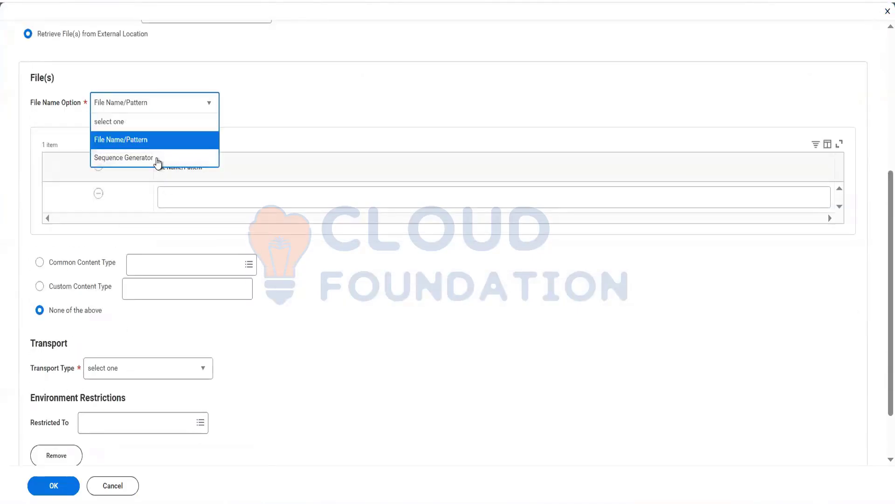
scroll(268, 103, "up", 4)
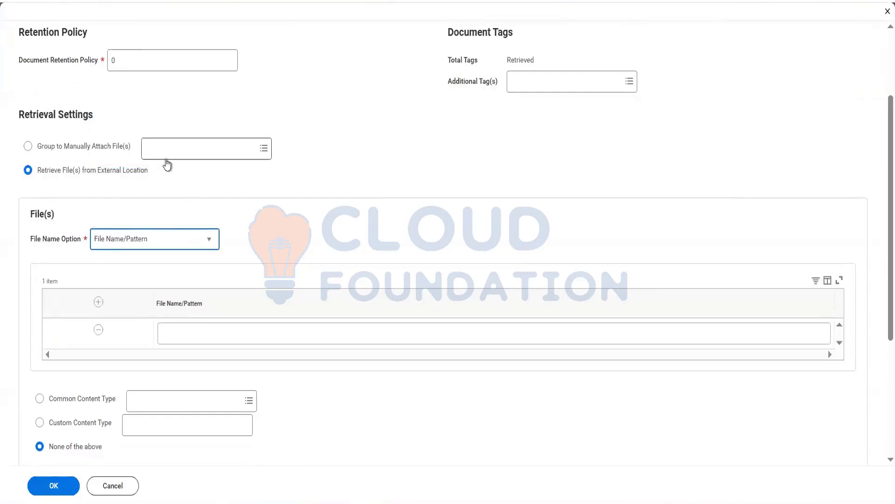
scroll(168, 170, "down", 6)
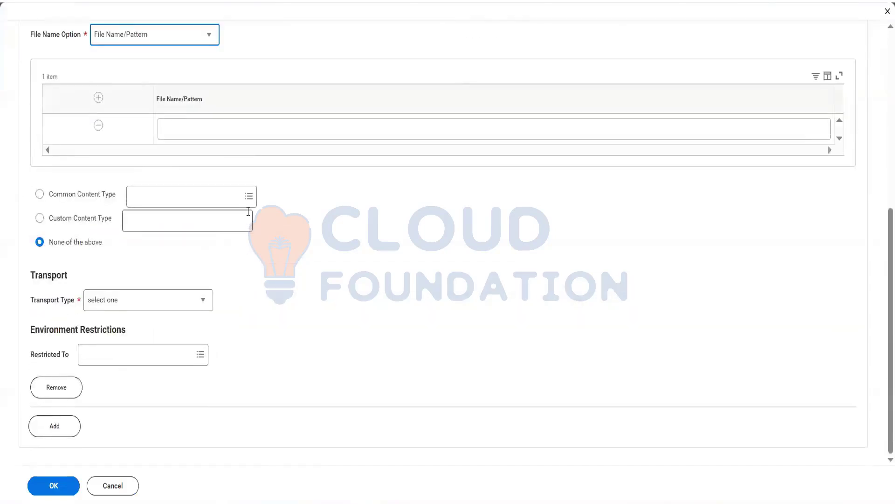
scroll(247, 212, "up", 6)
scroll(247, 215, "up", 2)
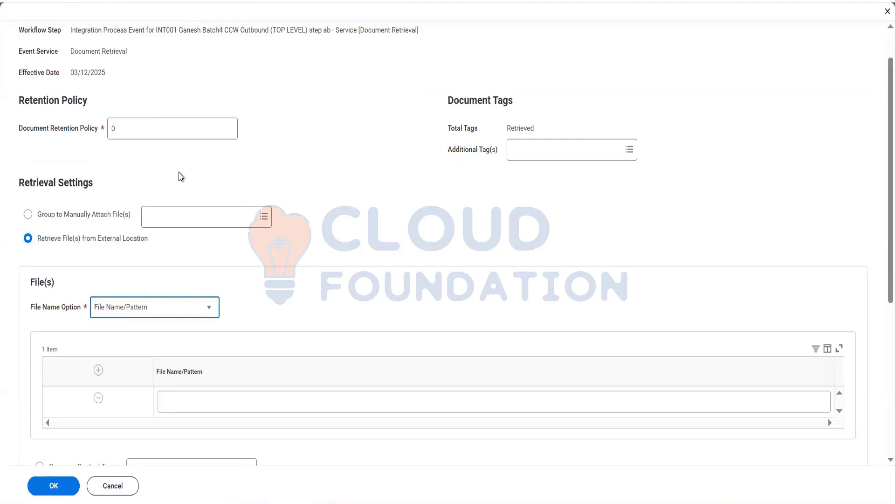
scroll(180, 173, "up", 2)
scroll(181, 177, "down", 7)
scroll(192, 112, "up", 3)
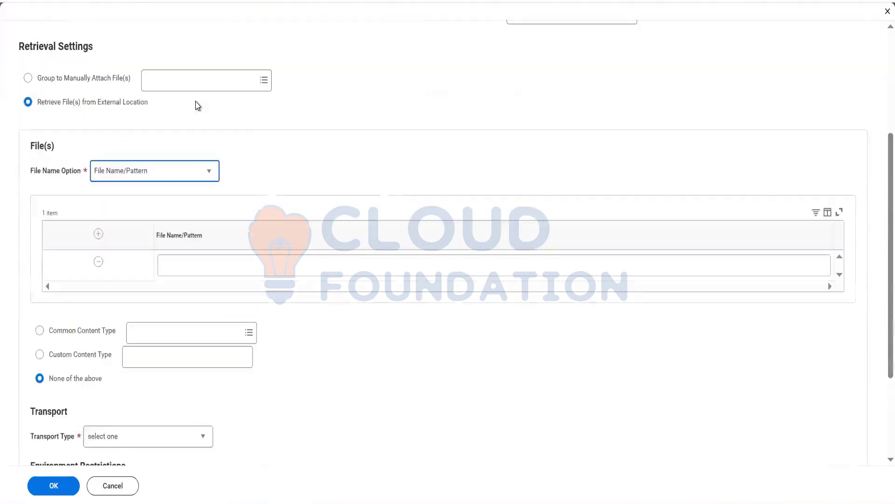
scroll(299, 202, "down", 3)
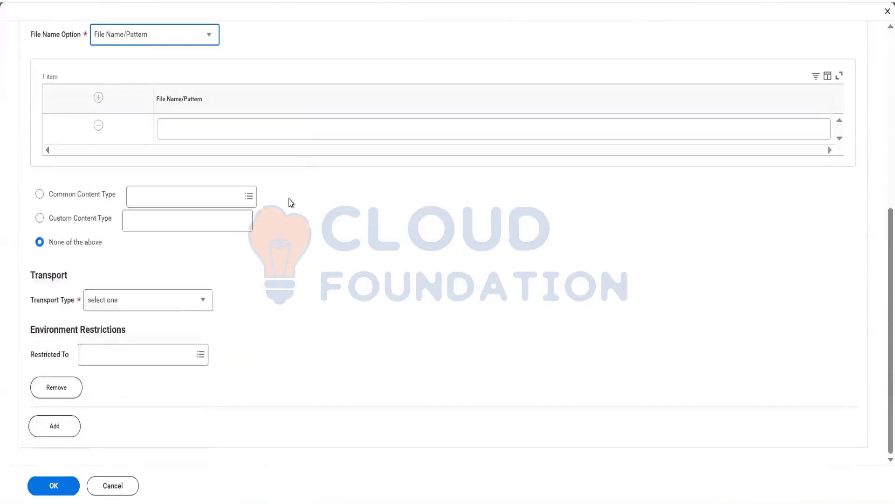
Set the Document Retrieval transport type to SFTP, examine its address, directory and authentication fields, and discard the configuration changes
left_click(194, 302)
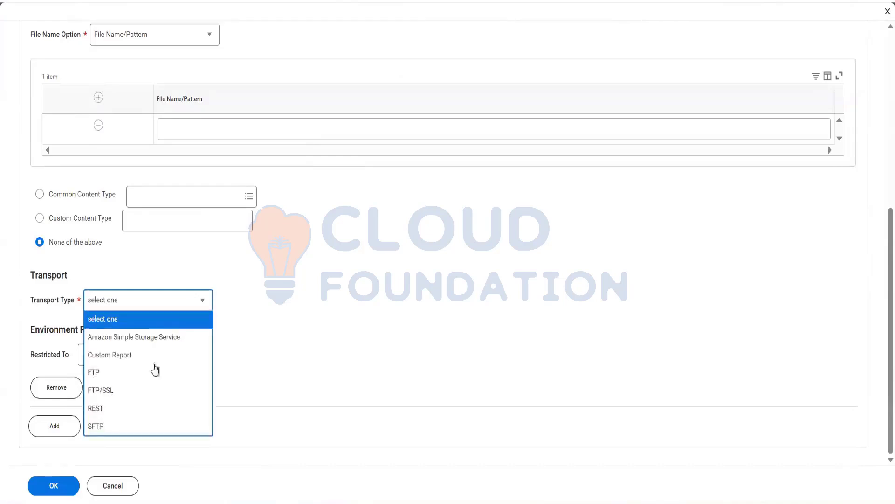
left_click(112, 428)
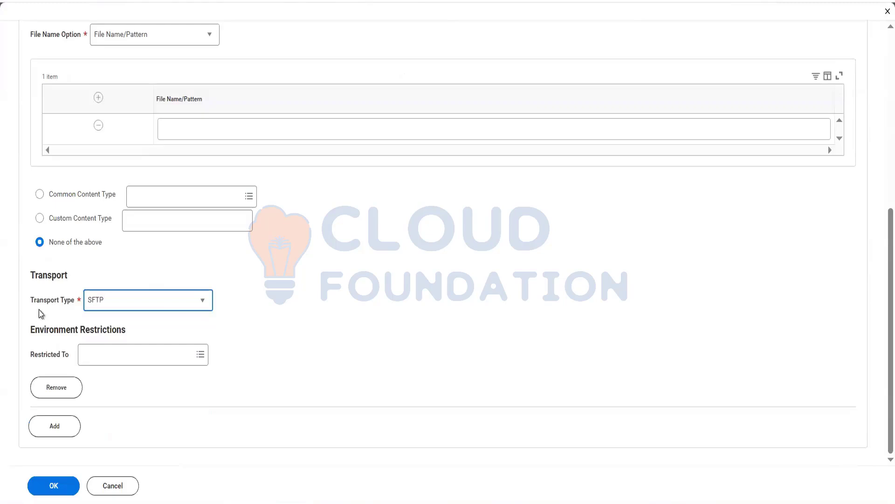
scroll(252, 360, "down", 1)
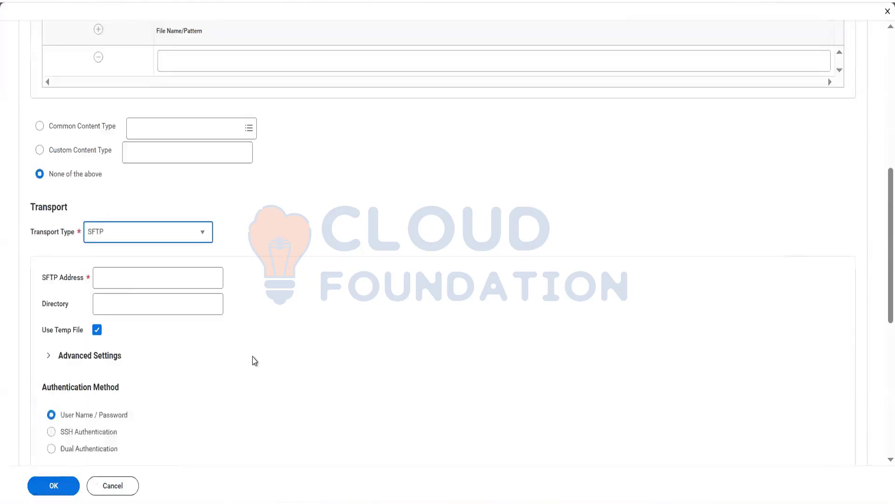
scroll(97, 291, "down", 2)
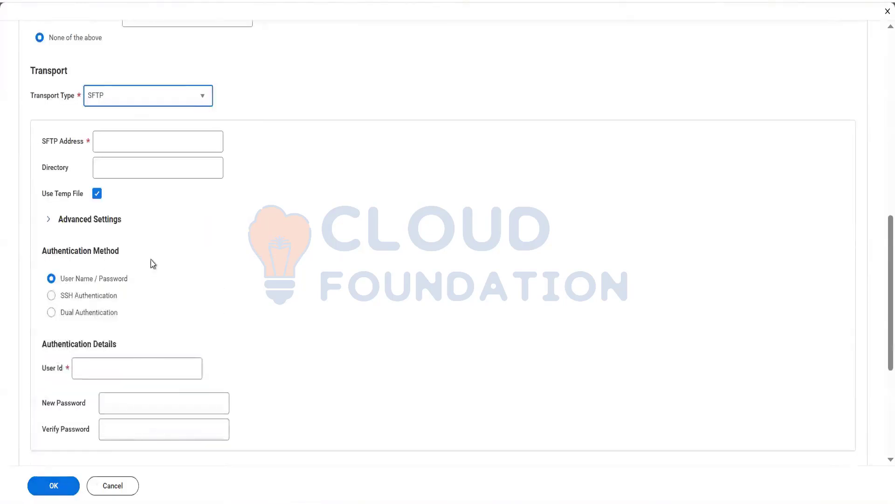
left_click_drag(86, 135, 187, 373)
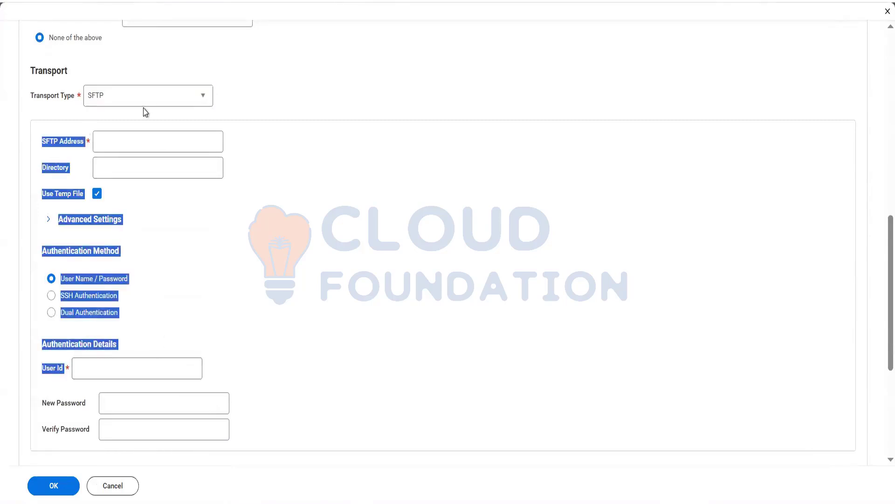
mouse_move(78, 143)
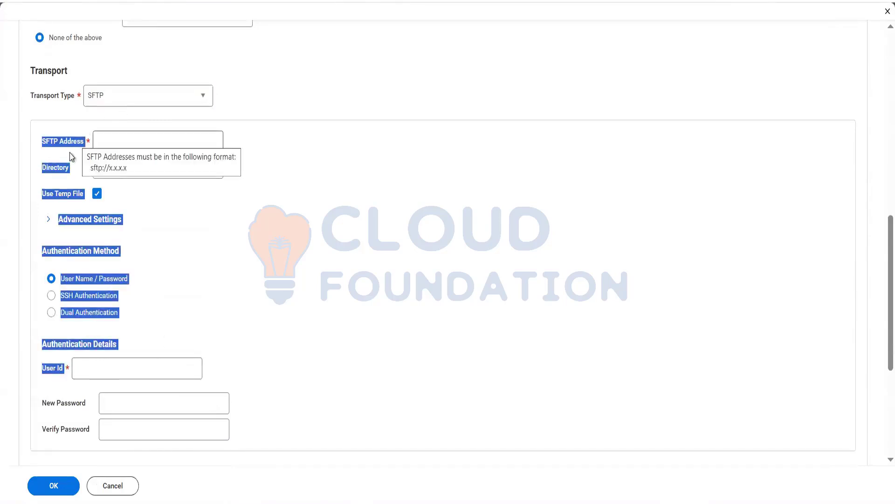
mouse_move(67, 167)
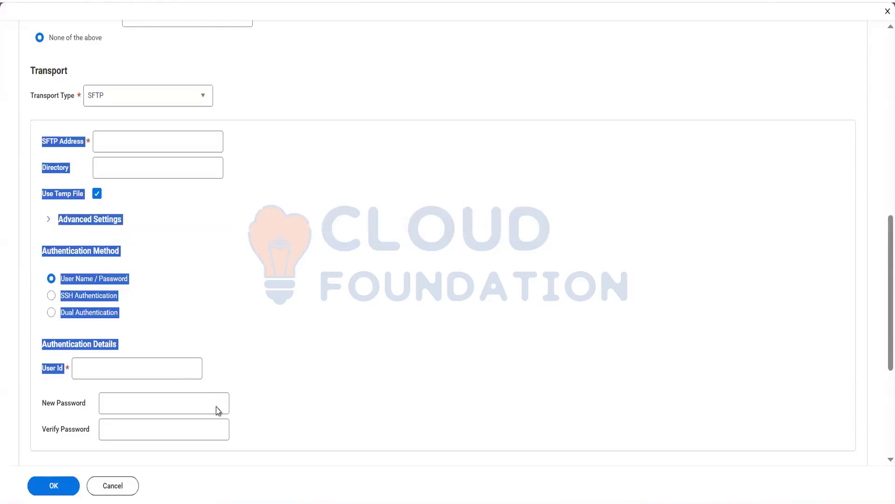
left_click(112, 486)
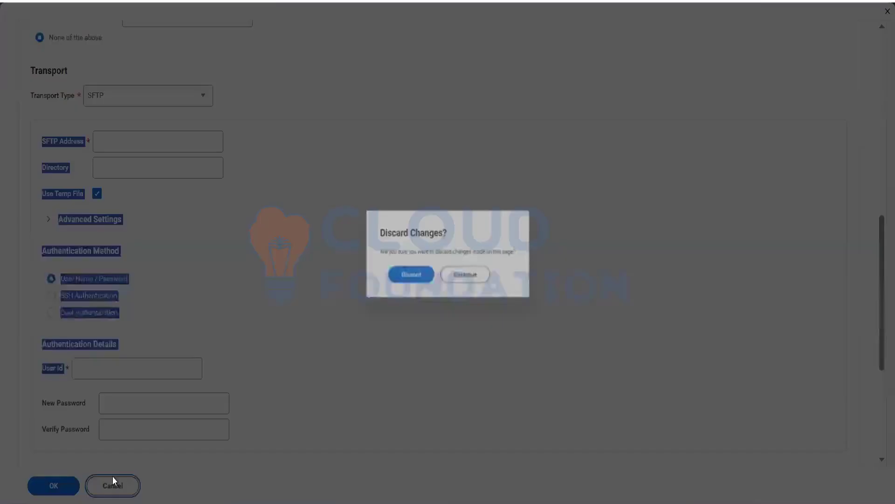
left_click(404, 279)
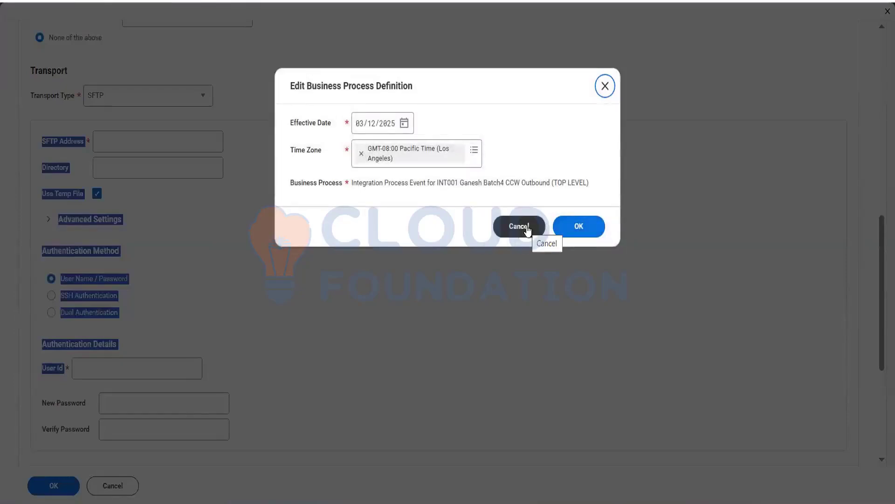
Open the business process definition for editing with effective date 03/12/2025, review its steps and submit it
left_click(579, 227)
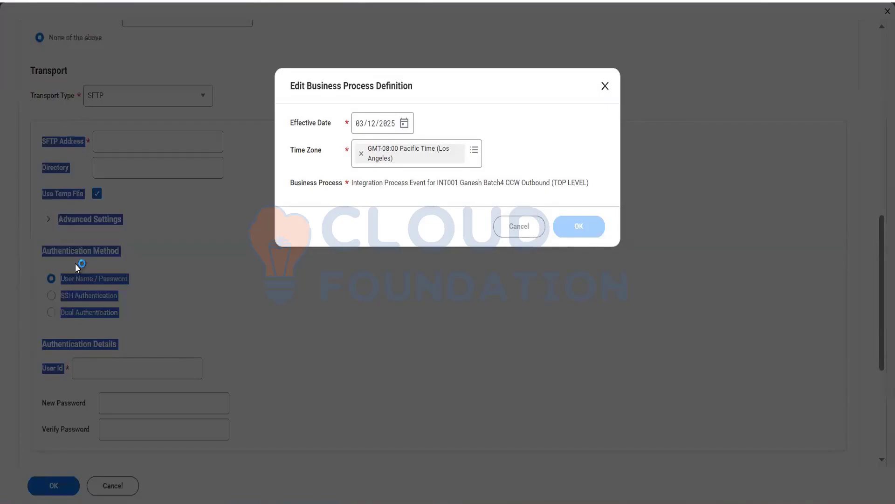
scroll(155, 326, "down", 3)
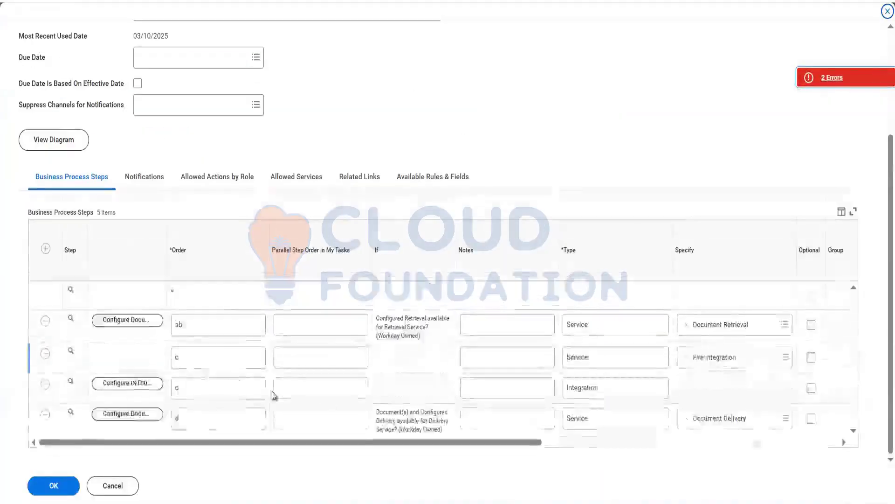
scroll(268, 364, "up", 3)
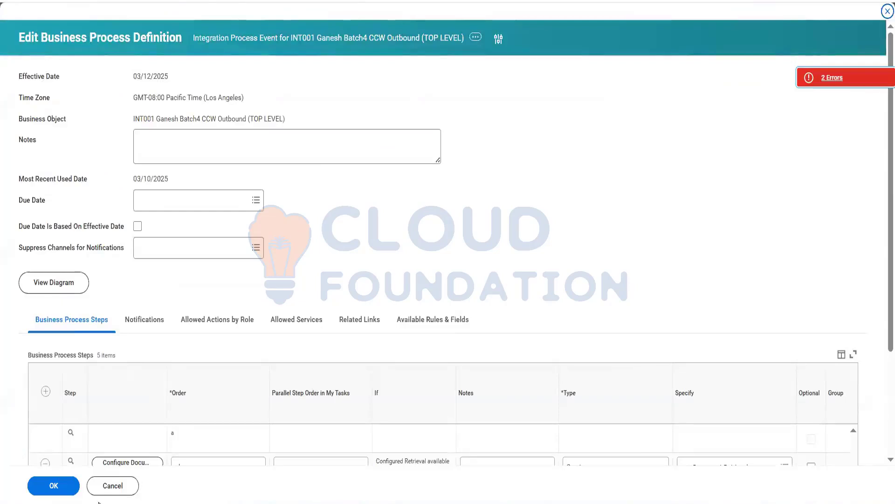
left_click(60, 491)
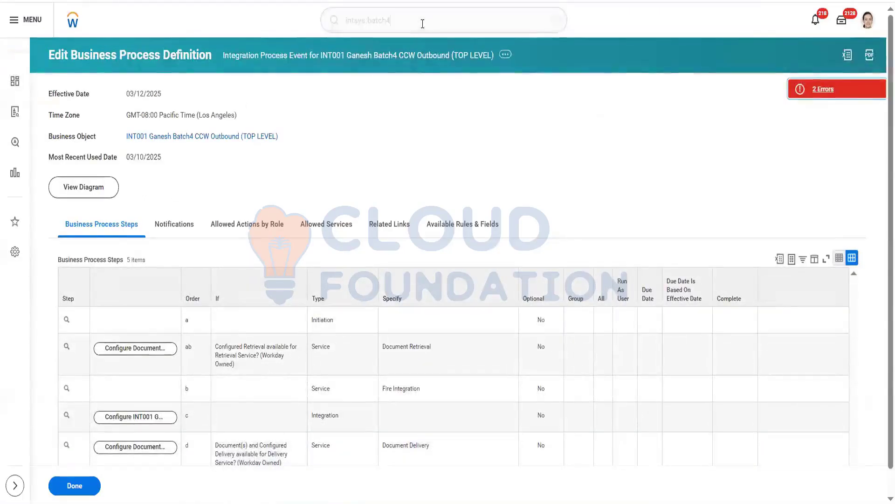
Search for intsys:batch4 and open the INT001 CCW Outbound integration system, cancelling the prompt to edit the business process definition
left_click(423, 24)
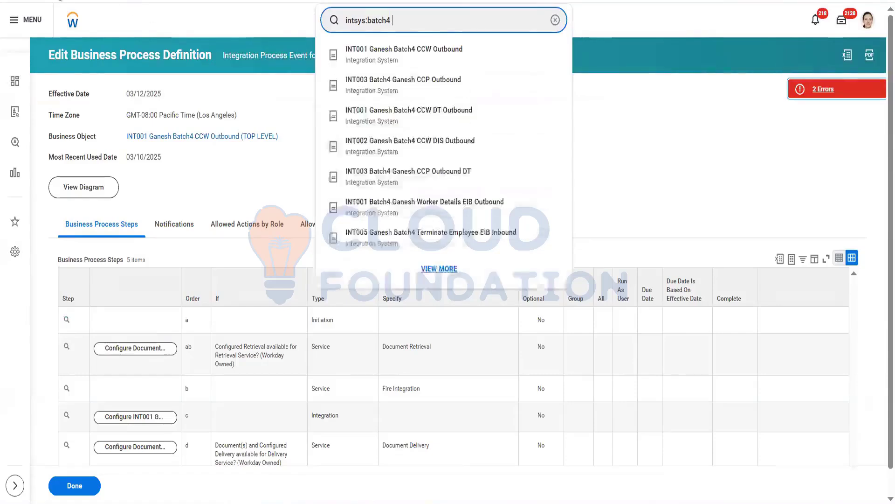
left_click(429, 51)
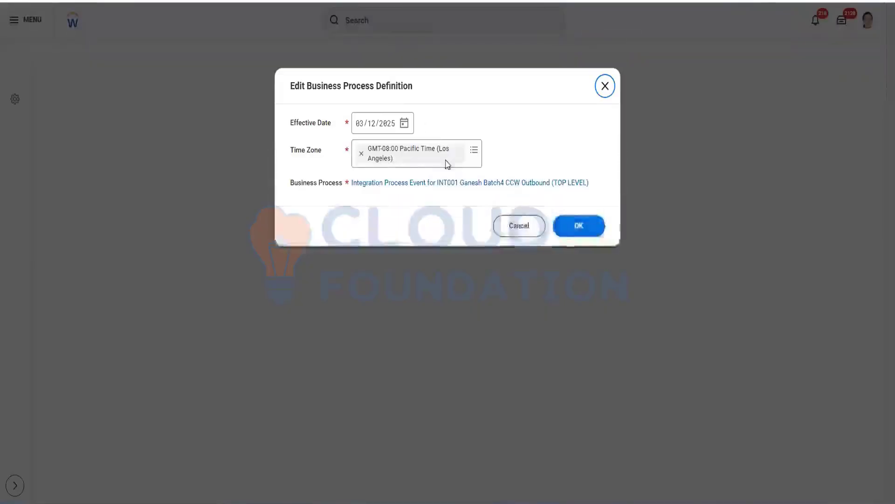
left_click(508, 225)
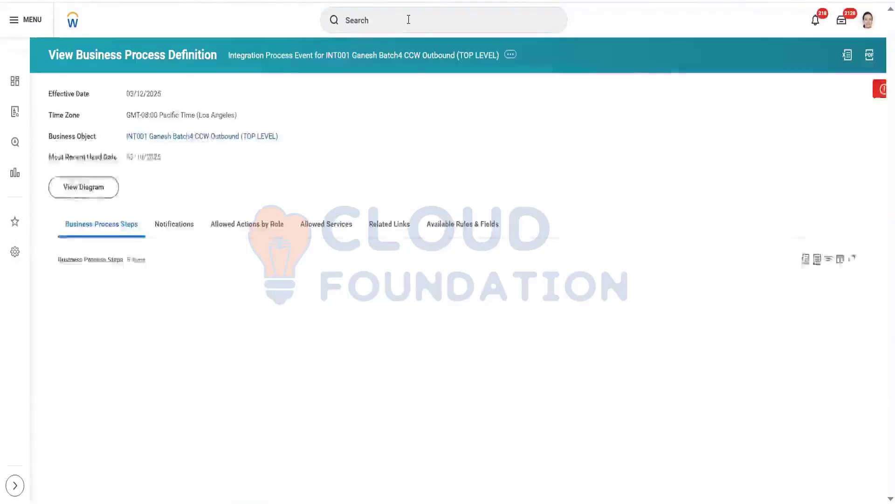
left_click(408, 19)
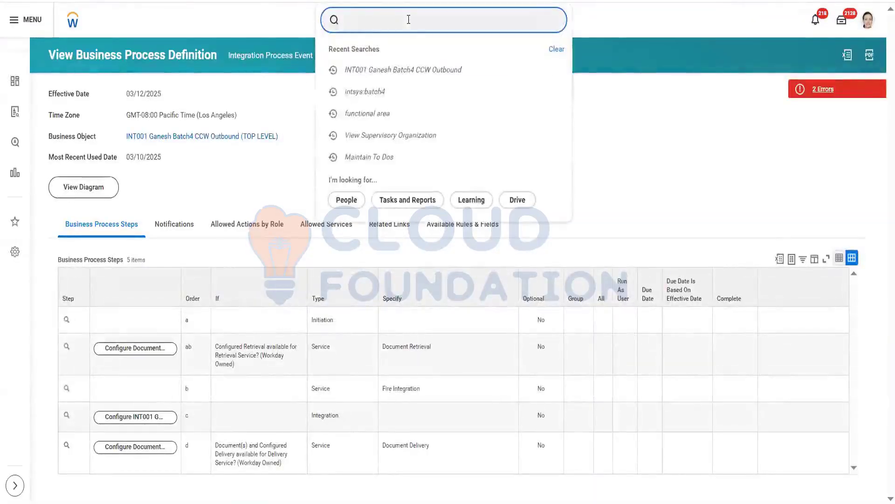
left_click(442, 69)
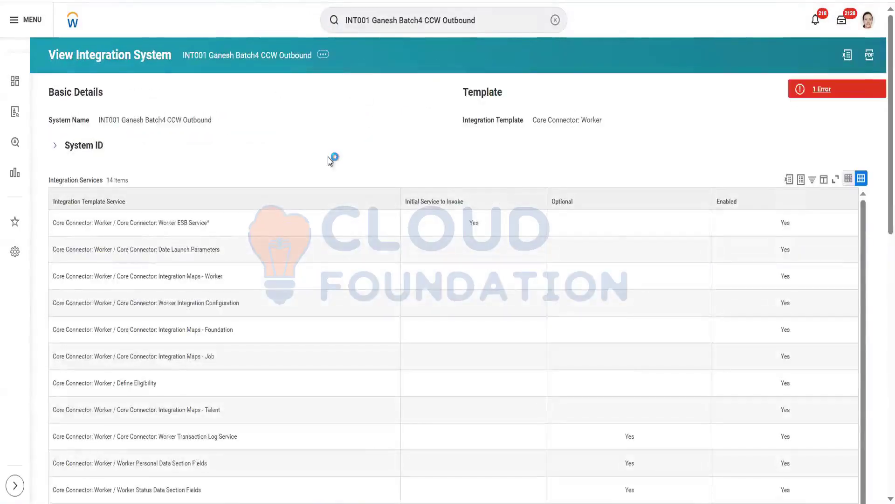
Examine the INT001 CCW Outbound integration system's services and its related actions, including the business process and integration options
scroll(334, 168, "down", 5)
scroll(334, 168, "down", 5)
scroll(334, 166, "up", 10)
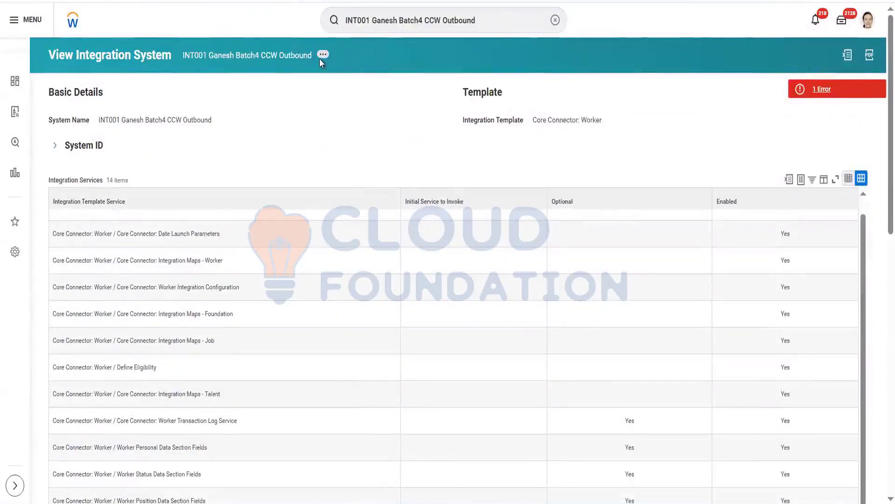
left_click(321, 55)
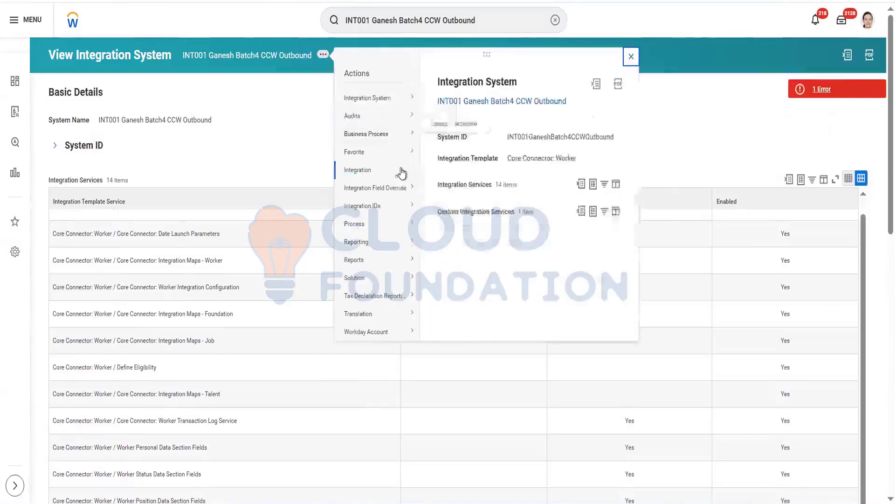
mouse_move(404, 172)
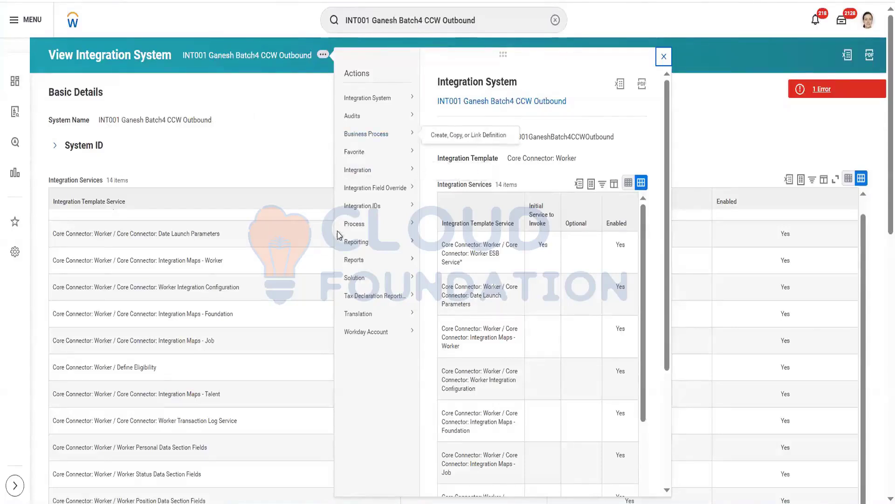
scroll(341, 233, "down", 3)
scroll(276, 224, "up", 1)
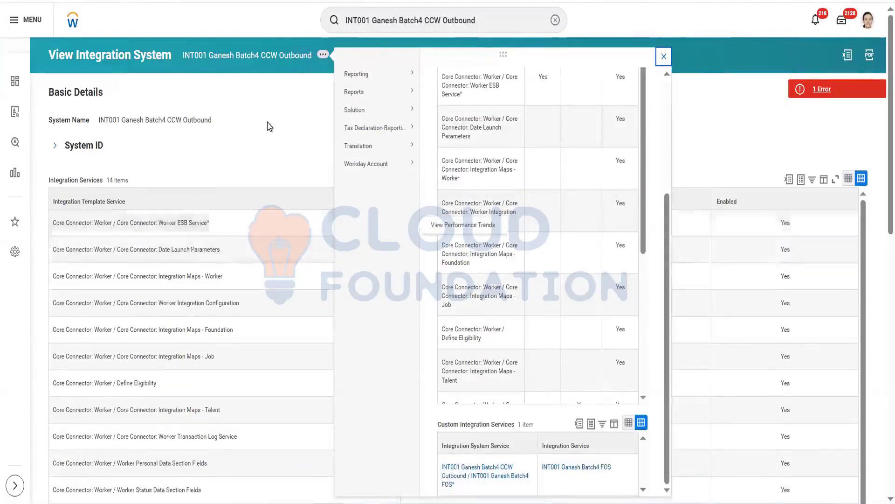
left_click(663, 59)
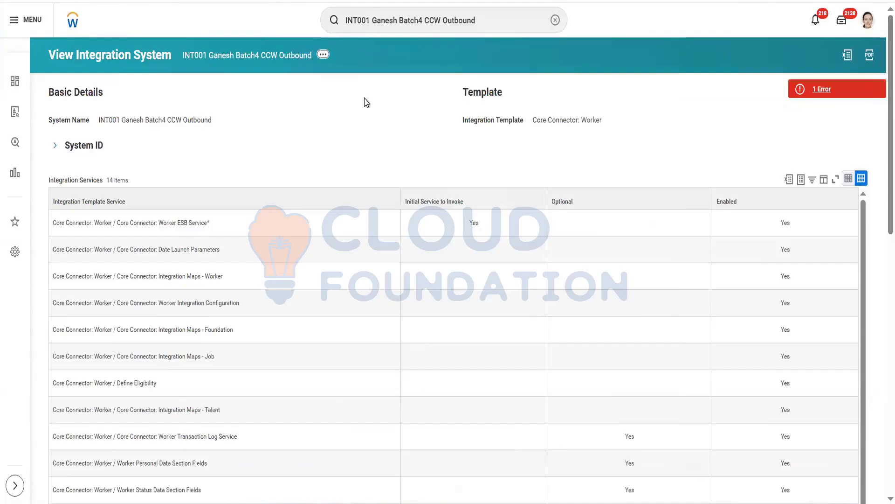
Open the top-level Integration Process Event definition from the integration system's business process definitions
scroll(404, 178, "down", 7)
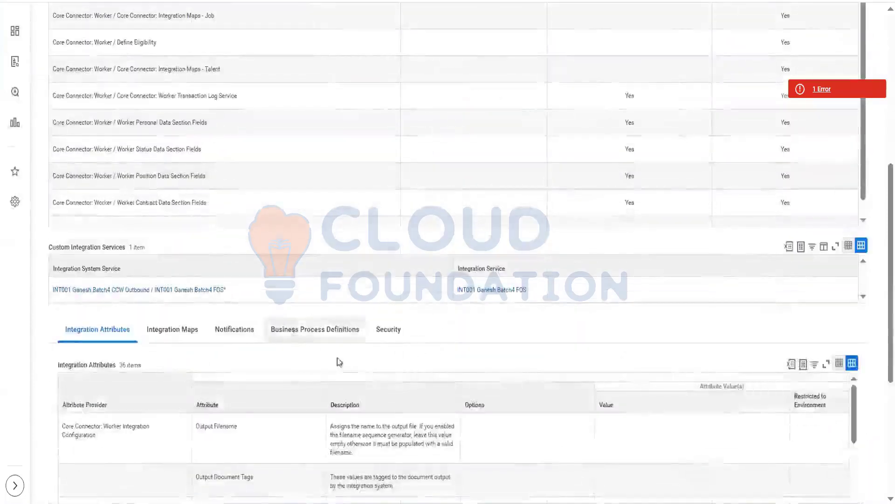
left_click(315, 329)
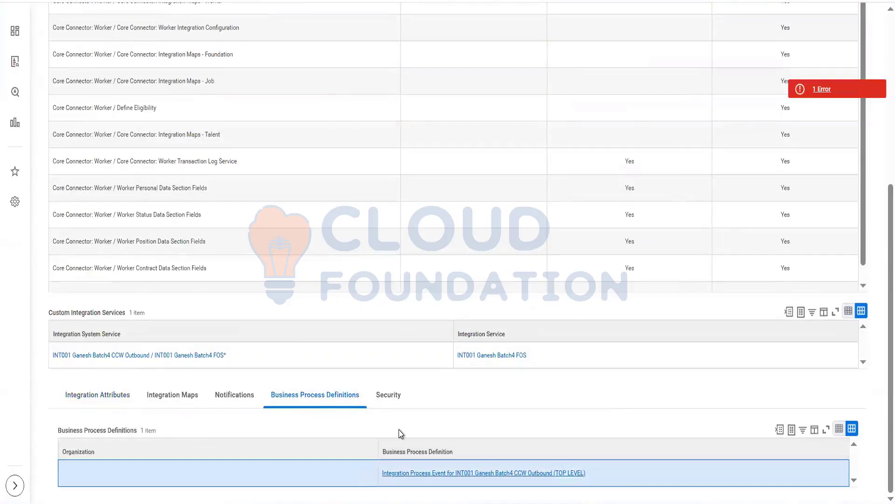
left_click(406, 473)
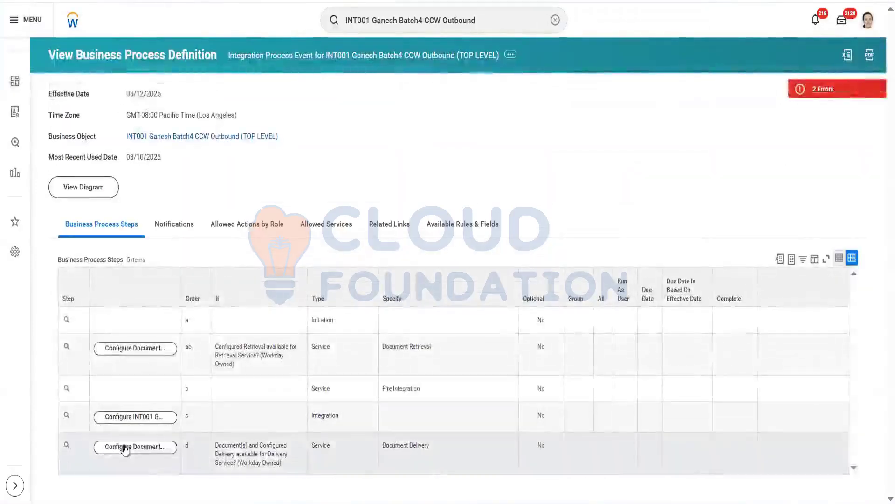
Open the Document Delivery configuration of step d, effective 03/12/2025, and source its documents from all previous integration steps
left_click(125, 446)
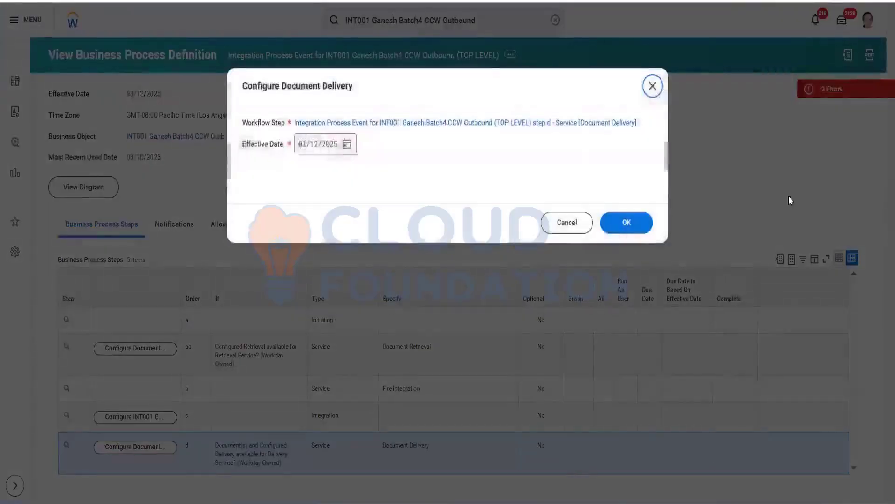
left_click(638, 217)
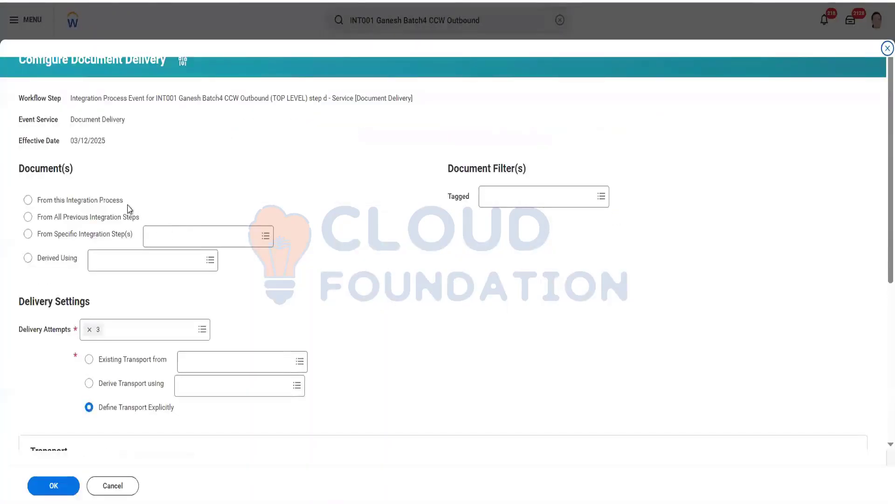
left_click(28, 217)
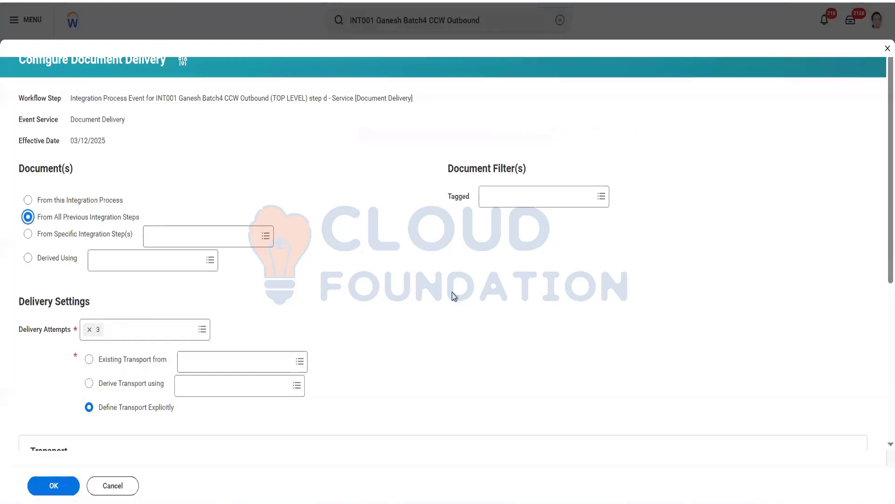
Set the explicit delivery transport to SFTP with address sftp://oytbound.com and directory outbound/test
scroll(454, 295, "down", 2)
scroll(454, 296, "down", 3)
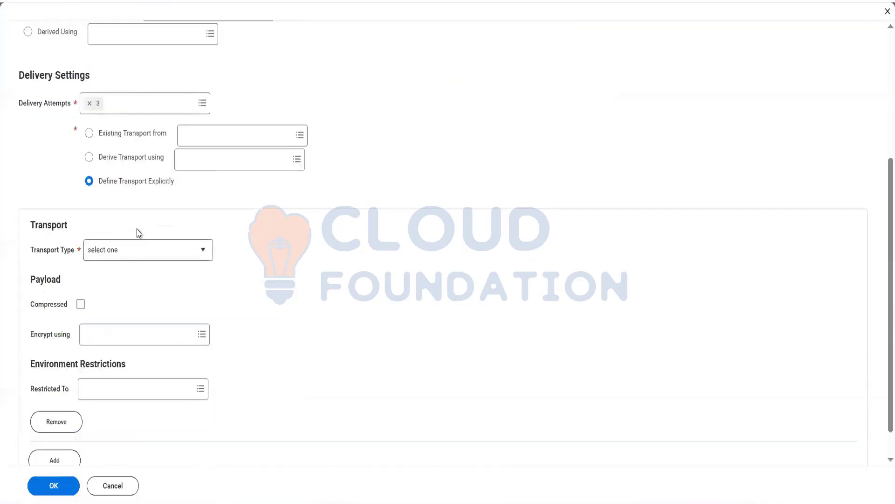
left_click(149, 247)
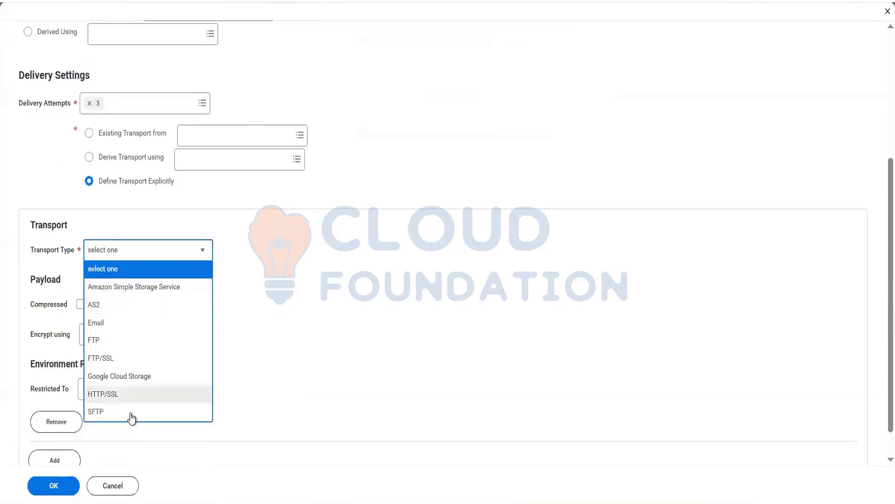
left_click(132, 414)
scroll(269, 346, "down", 1)
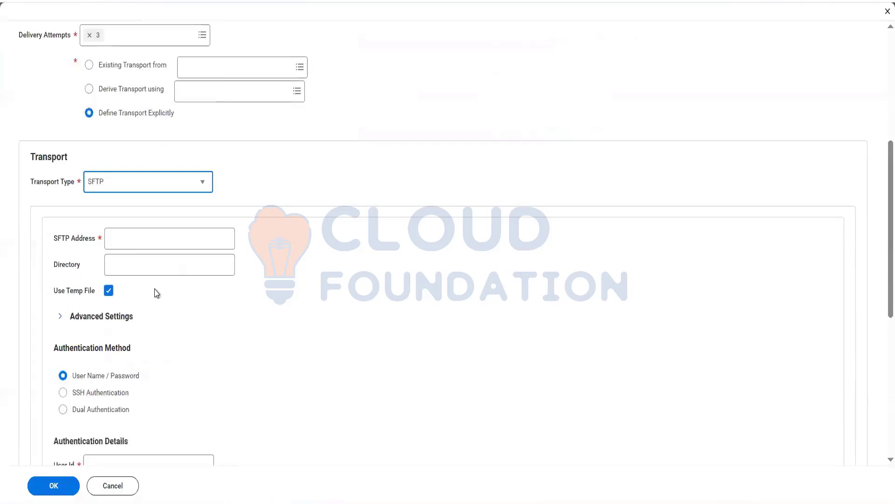
left_click(134, 240)
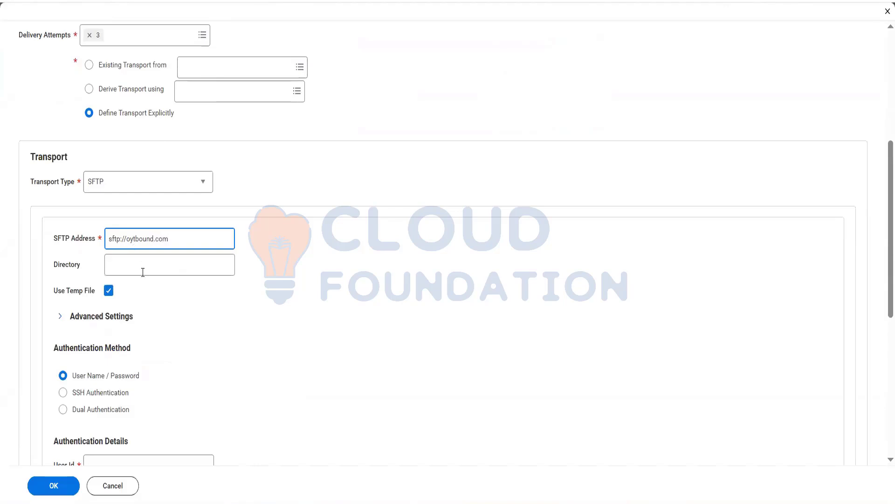
left_click(152, 262)
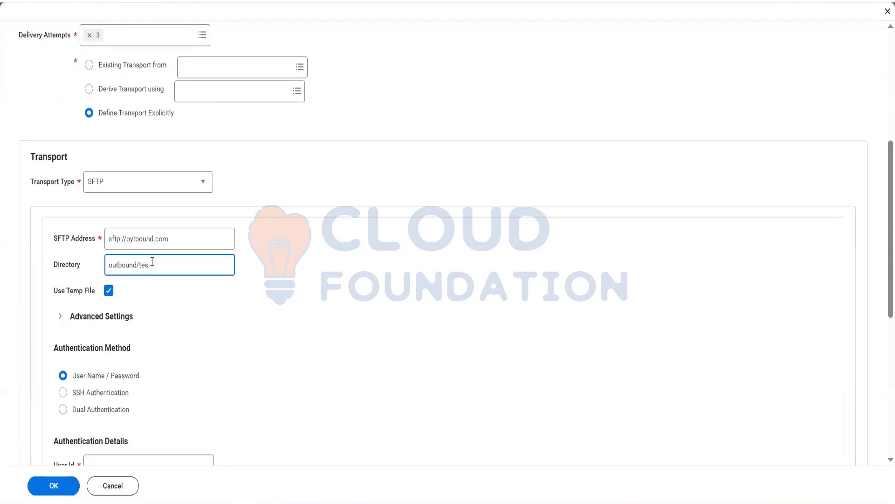
Enter Batch4 as the SFTP user ID and fill in the new password and its verification
scroll(66, 295, "down", 3)
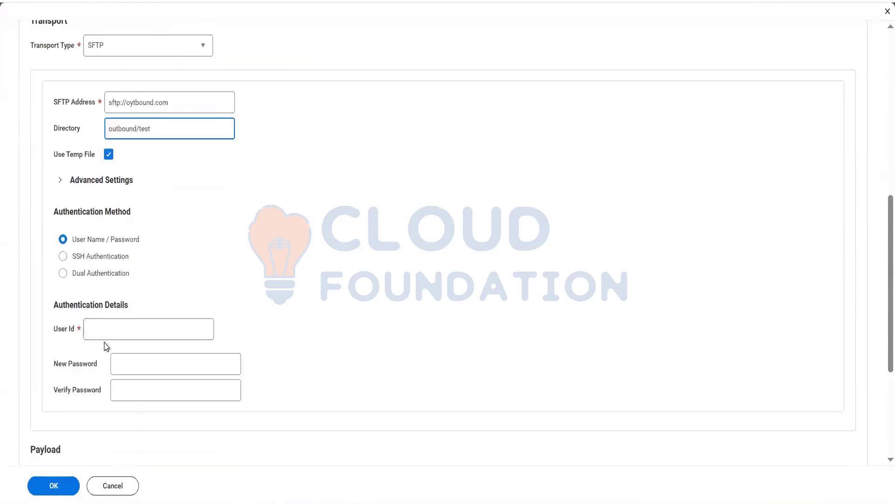
left_click(107, 322)
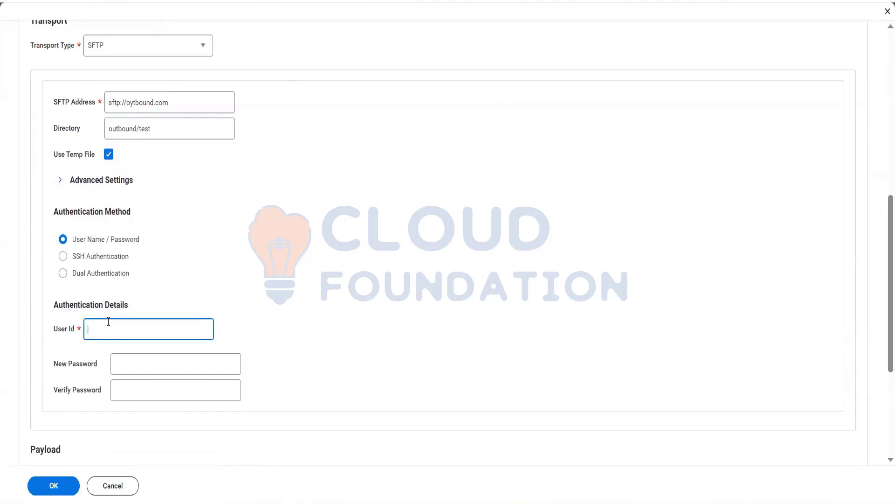
type("Batch4")
left_click(173, 369)
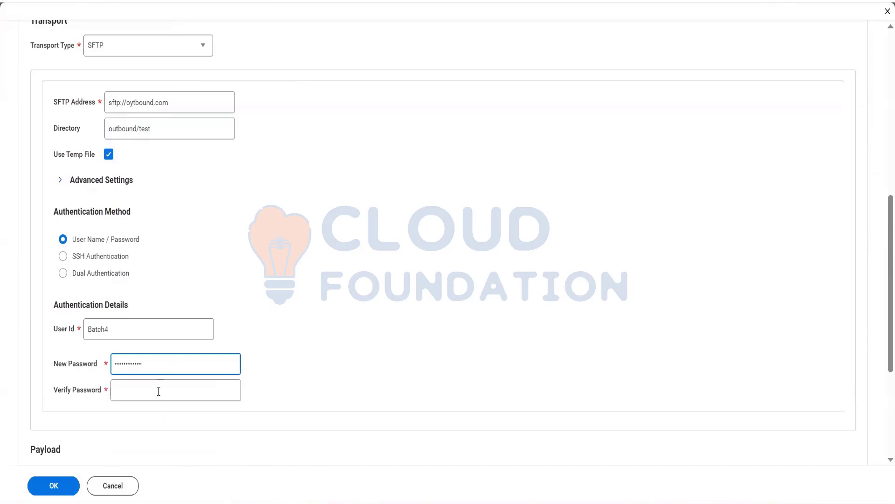
key("ctrl+a")
type("•")
left_click(167, 383)
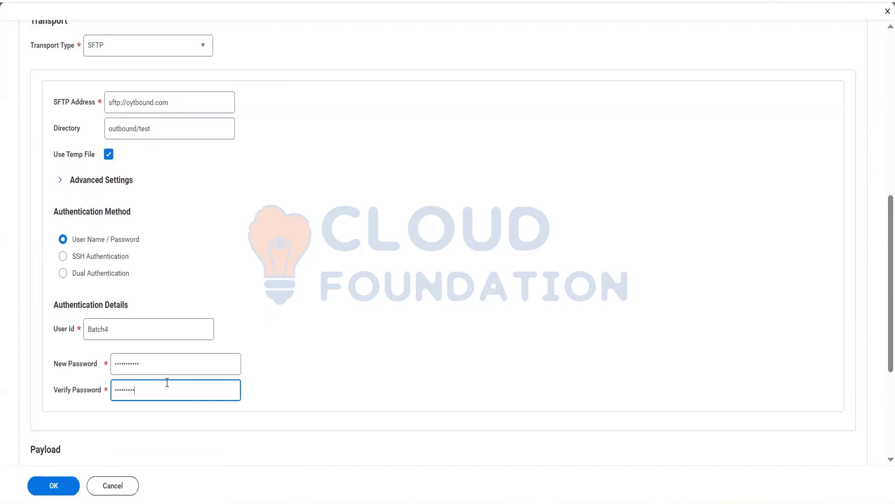
Save the Document Delivery configuration without adding another transport and close its summary
scroll(158, 403, "down", 3)
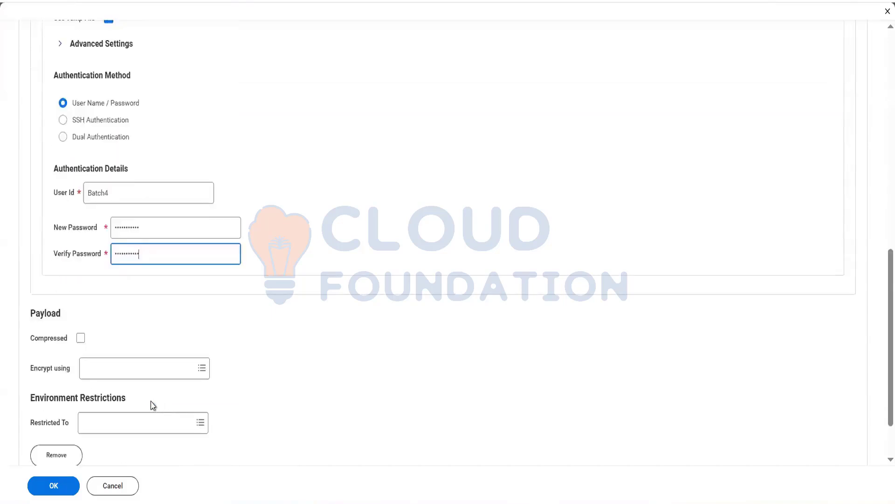
scroll(136, 383, "down", 2)
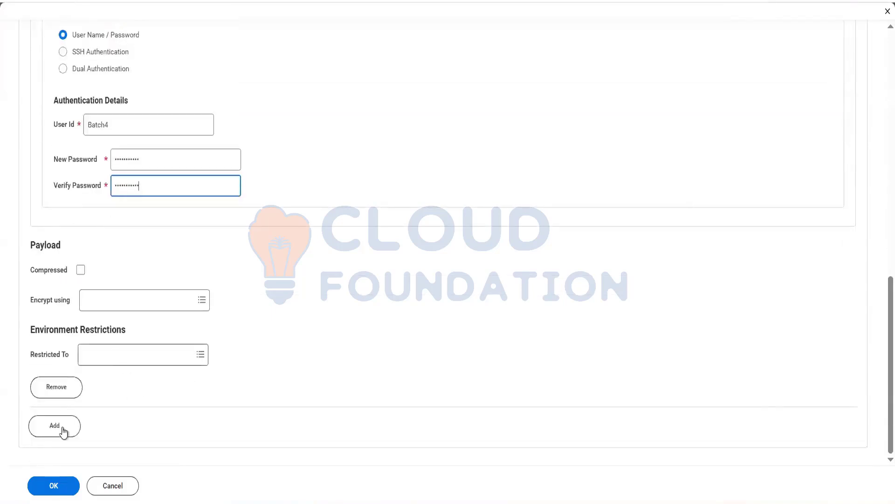
left_click(52, 488)
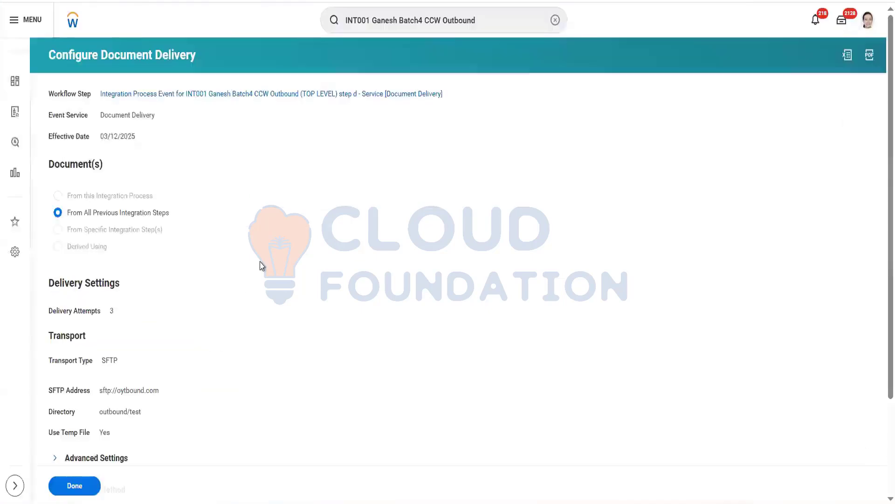
left_click(75, 489)
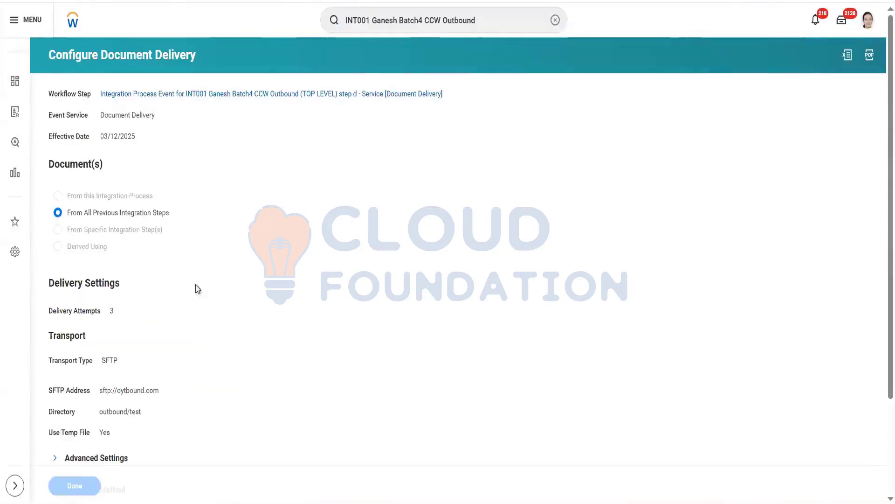
Open the INT001 CCW Outbound integration system through the business object of the business process definition
left_click(494, 19)
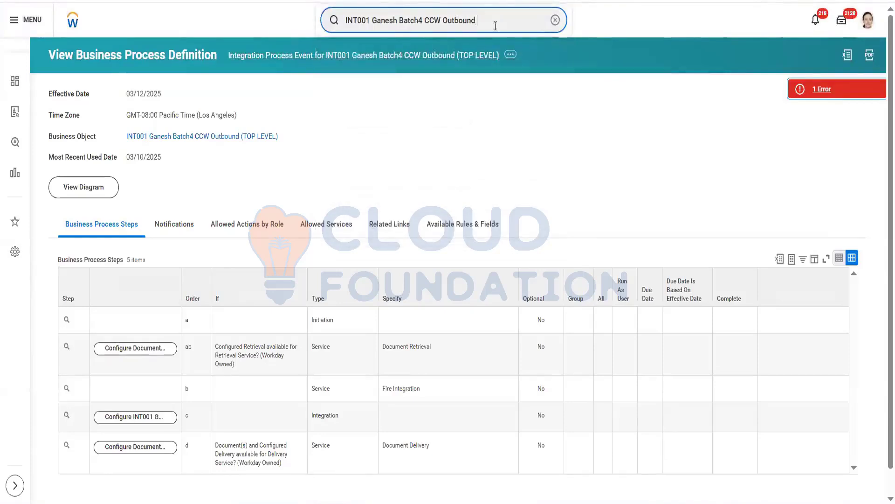
mouse_move(184, 141)
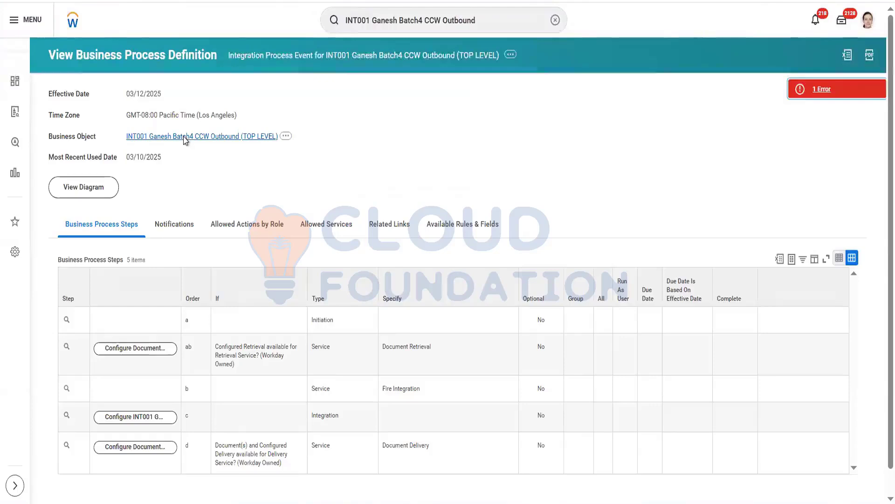
left_click(185, 140)
mouse_move(179, 98)
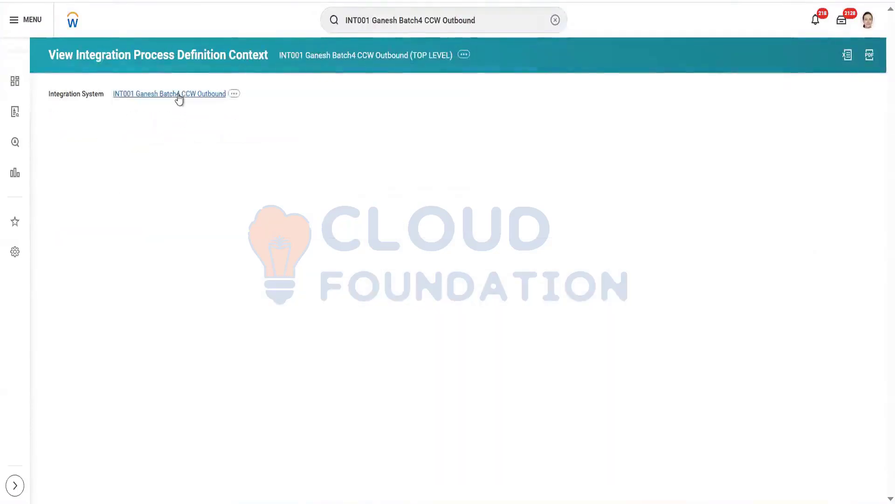
left_click(179, 95)
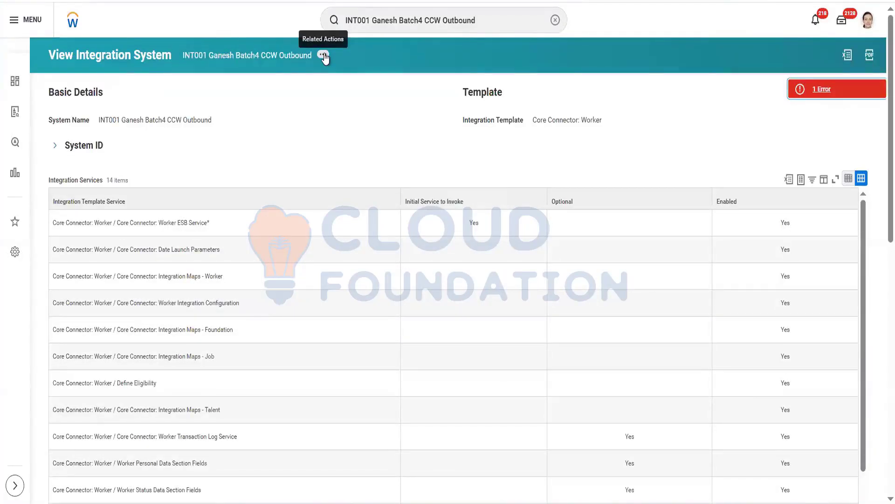
Start a transport test for the integration system using the SFTP transport sftp://oytbound.com (outbound/test)
left_click(324, 56)
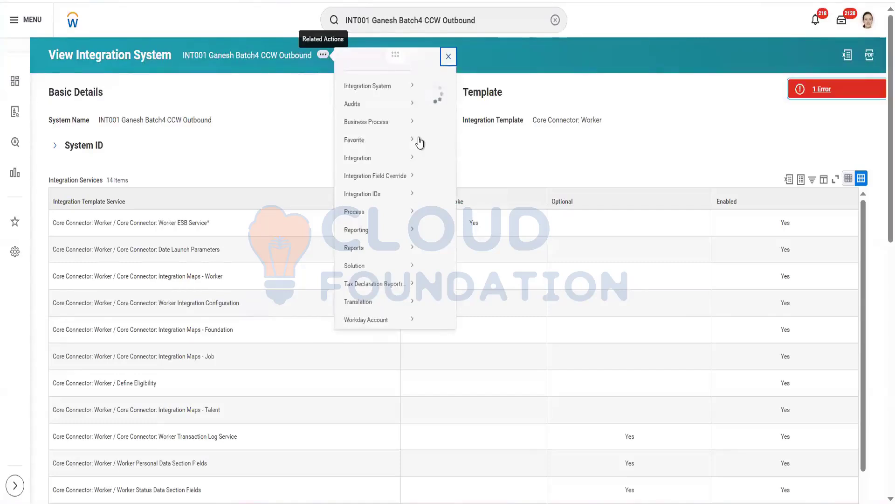
mouse_move(399, 168)
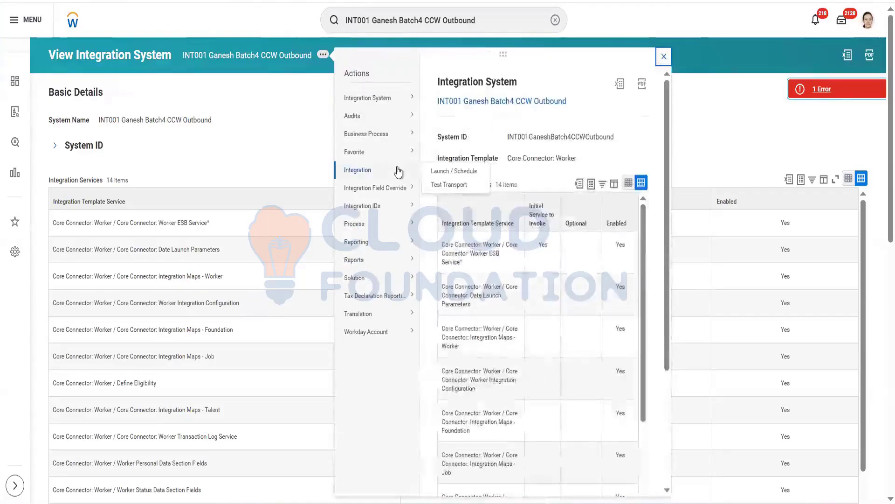
left_click(448, 184)
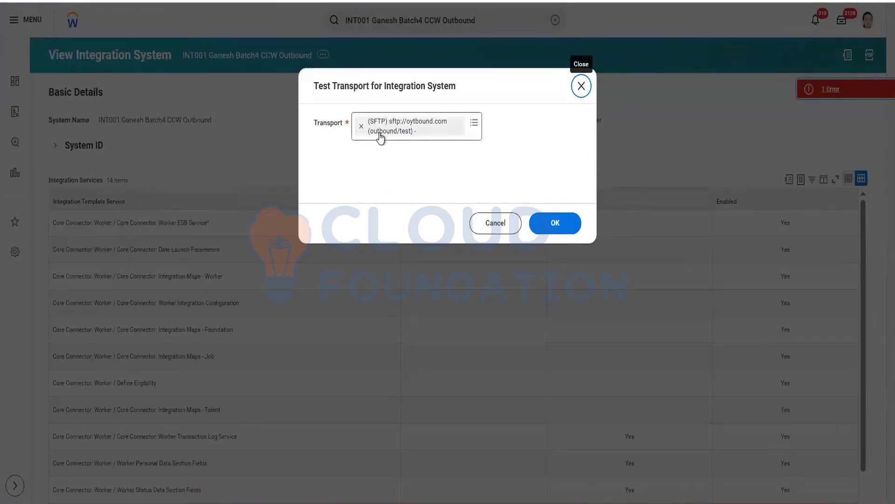
left_click(559, 223)
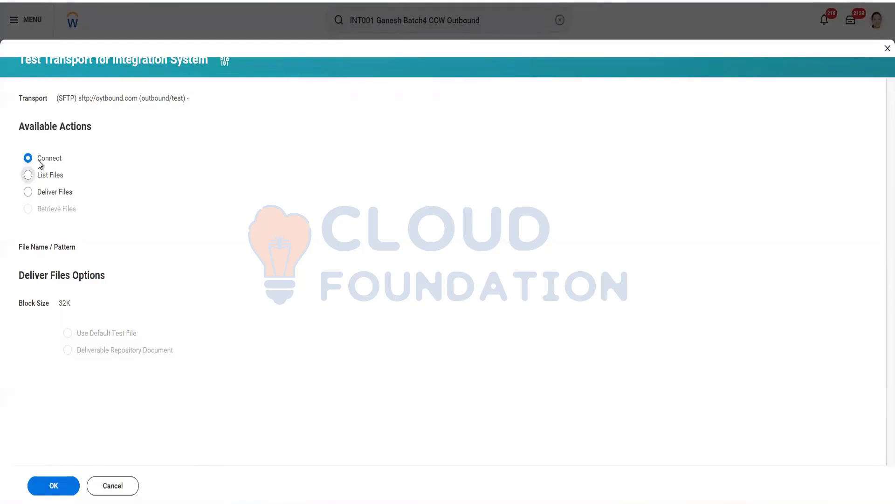
Run the SFTP transport test with the Connect action and read the message it returns
double_click(95, 151)
left_click(87, 153)
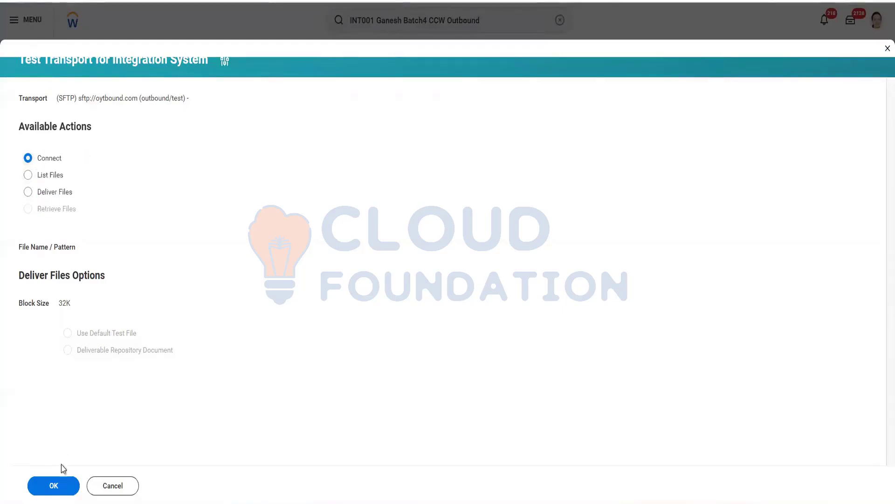
left_click(54, 485)
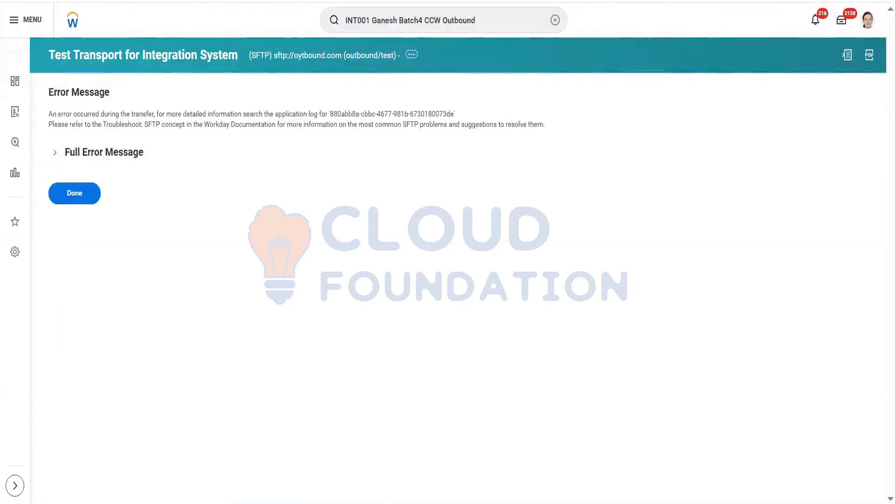
left_click_drag(56, 116, 95, 91)
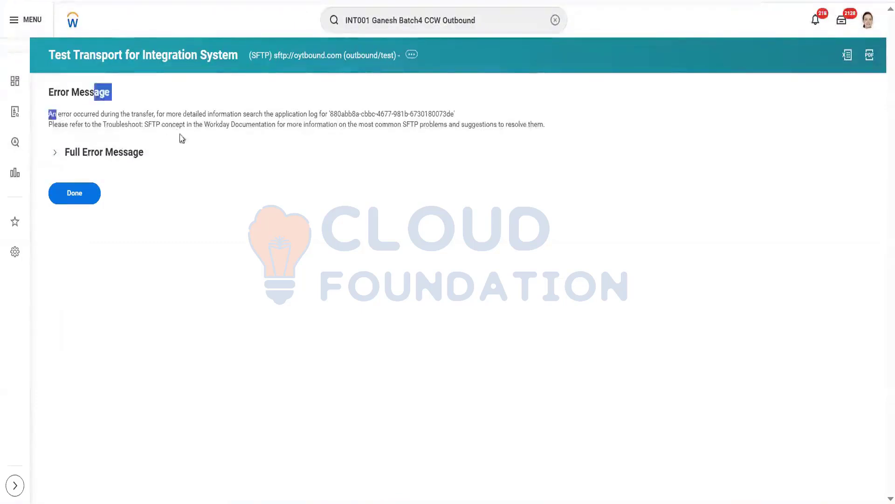
left_click_drag(182, 138, 235, 125)
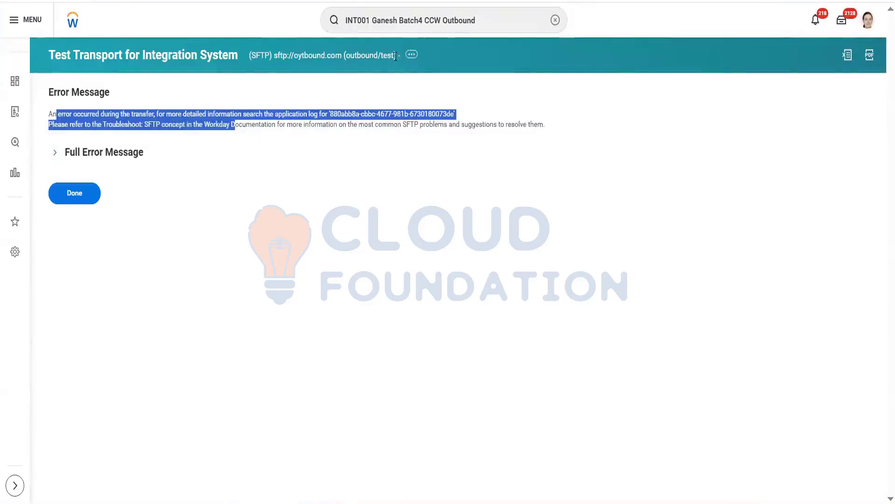